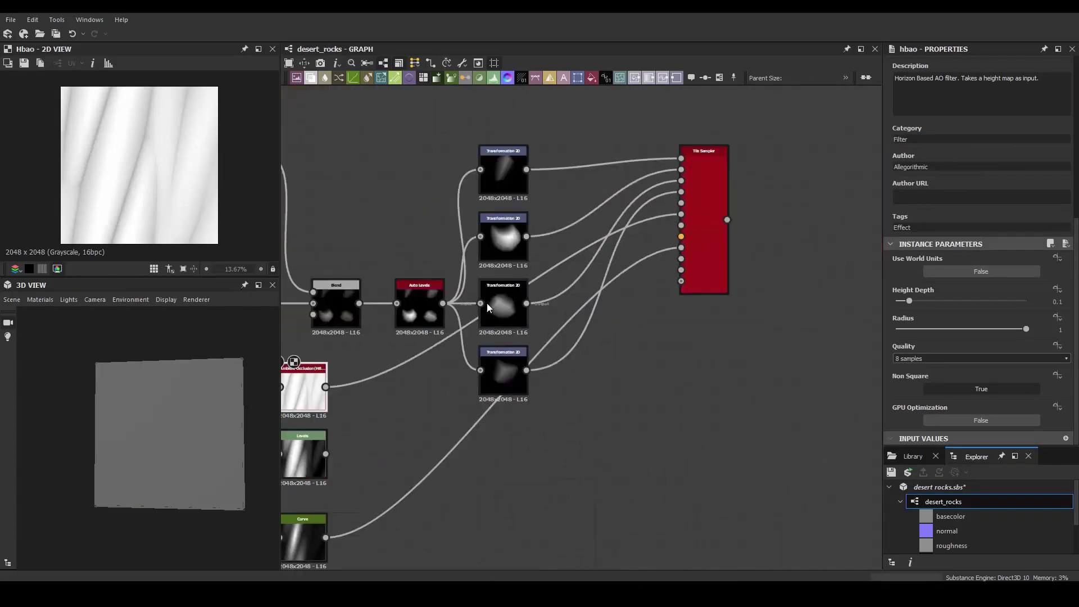
# Check the ambient occlusion node and raise the rock Tile Sampler's Size and Scale
pyautogui.moveTo(932, 269); pyautogui.dragTo(958, 274)
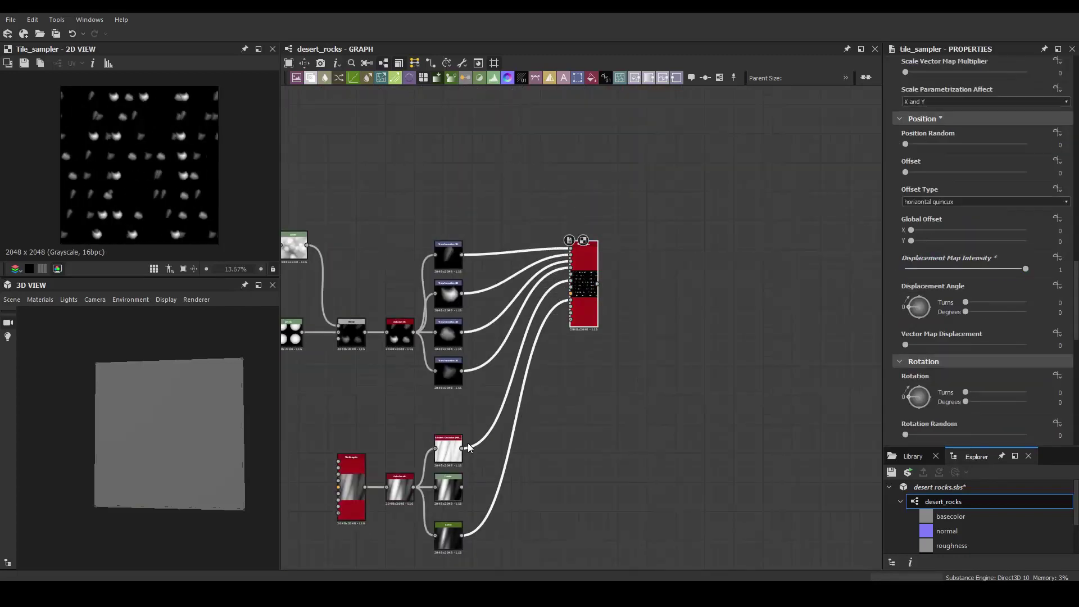
pyautogui.click(449, 448)
pyautogui.click(908, 330)
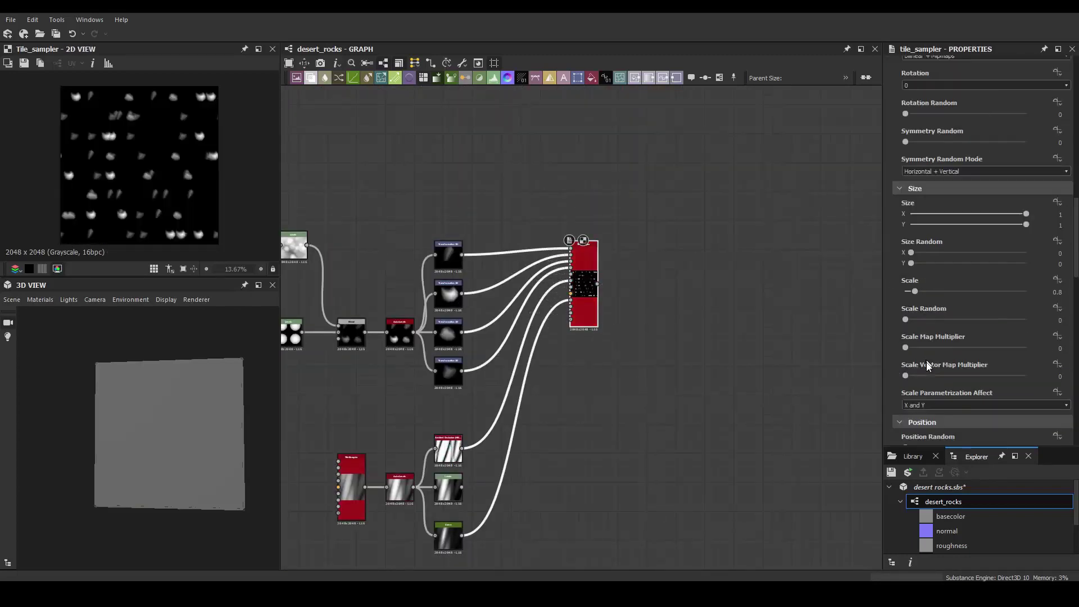
pyautogui.scroll(1, 928, 366)
pyautogui.moveTo(915, 325); pyautogui.dragTo(946, 324)
pyautogui.scroll(-10, 917, 364)
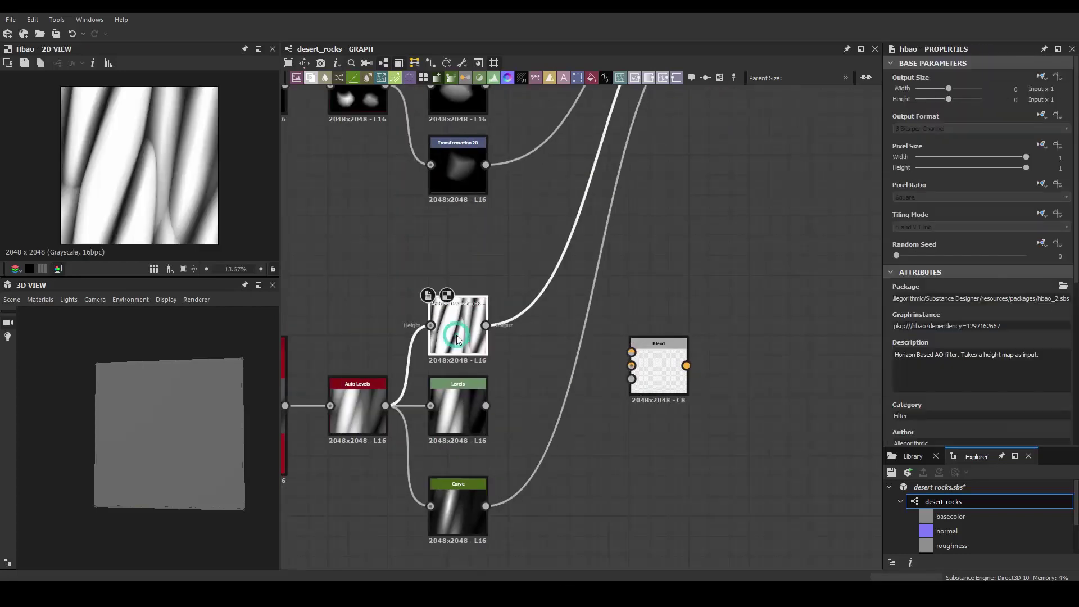
pyautogui.scroll(-5, 932, 332)
# Blend the occlusion with Levels and add Size, Position and Rotation Random to the sampler
pyautogui.moveTo(486, 247); pyautogui.dragTo(631, 352)
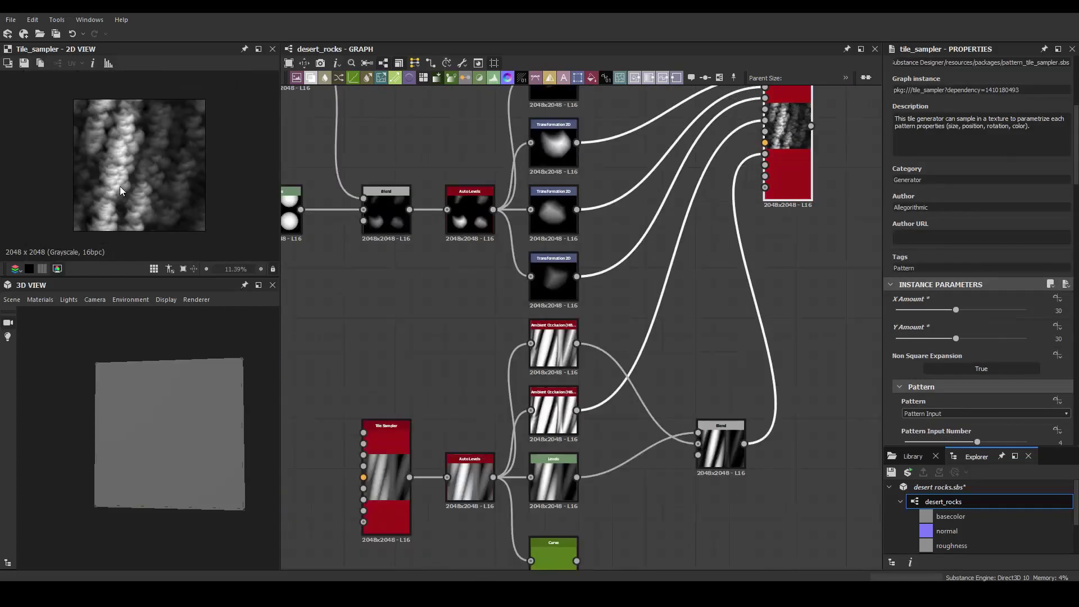
pyautogui.click(1045, 208)
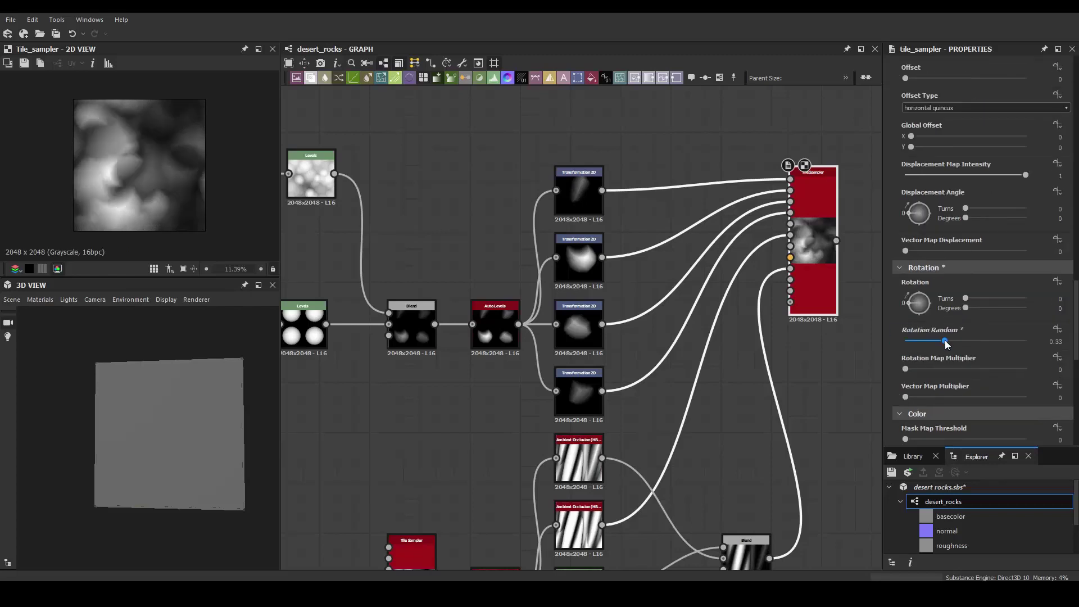
pyautogui.click(555, 325)
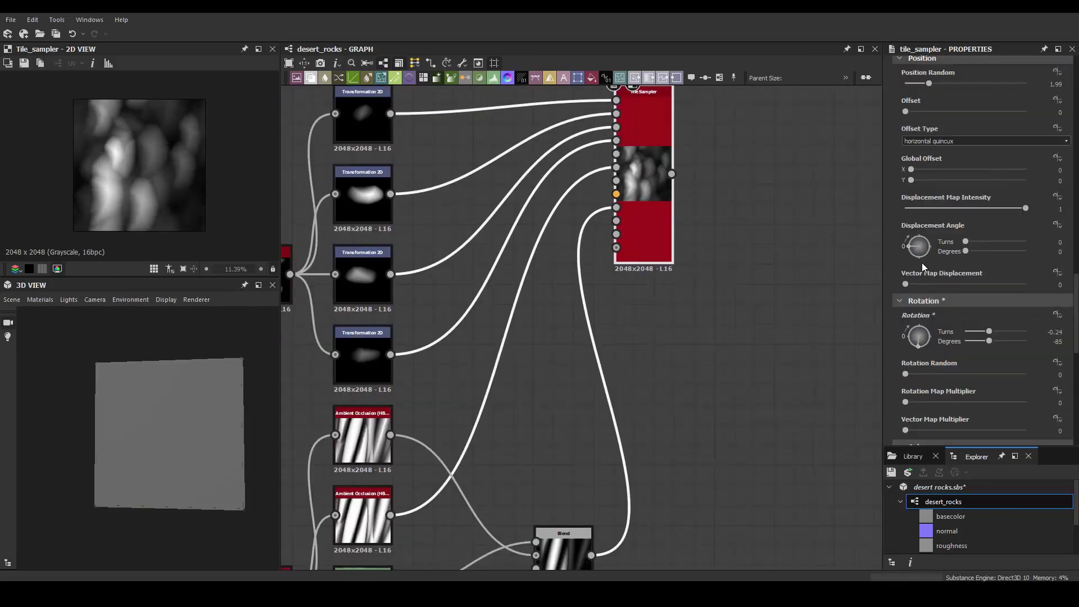
pyautogui.scroll(10, 927, 388)
pyautogui.scroll(5, 972, 163)
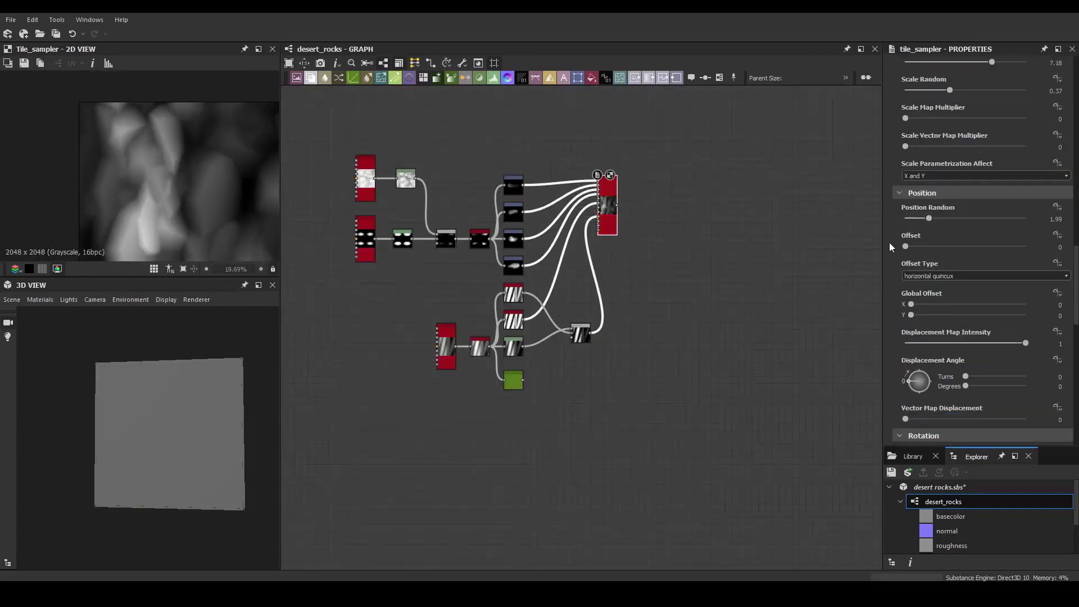
pyautogui.scroll(-2, 960, 281)
pyautogui.moveTo(1053, 306); pyautogui.dragTo(1064, 304)
# Add Color Random to the rocks and place a duplicate Tile Sampler above the original
pyautogui.scroll(-10, 926, 317)
pyautogui.moveTo(906, 257); pyautogui.dragTo(938, 258)
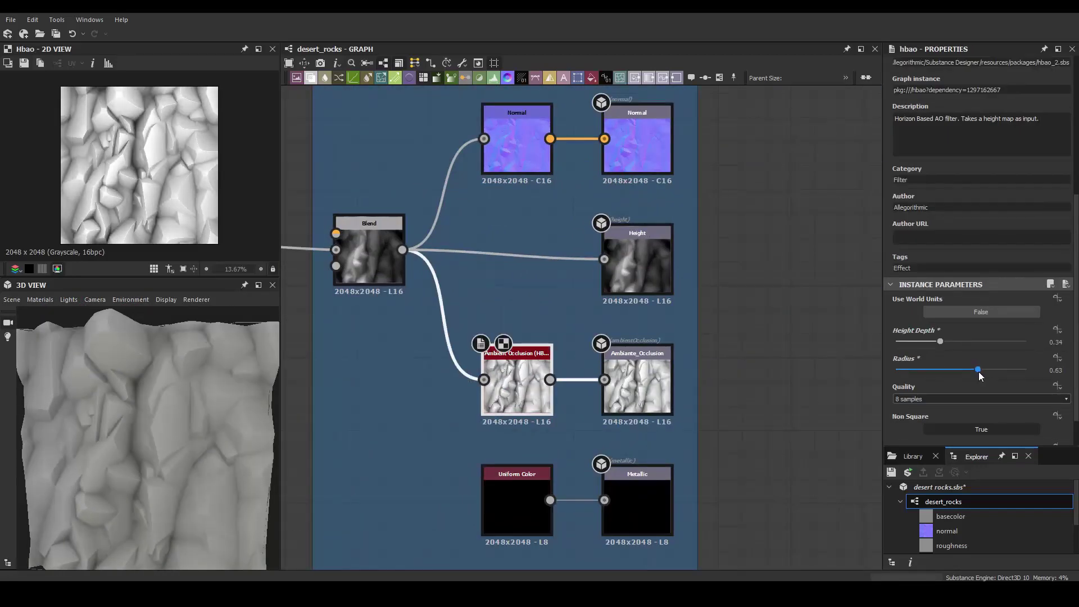
pyautogui.click(699, 228)
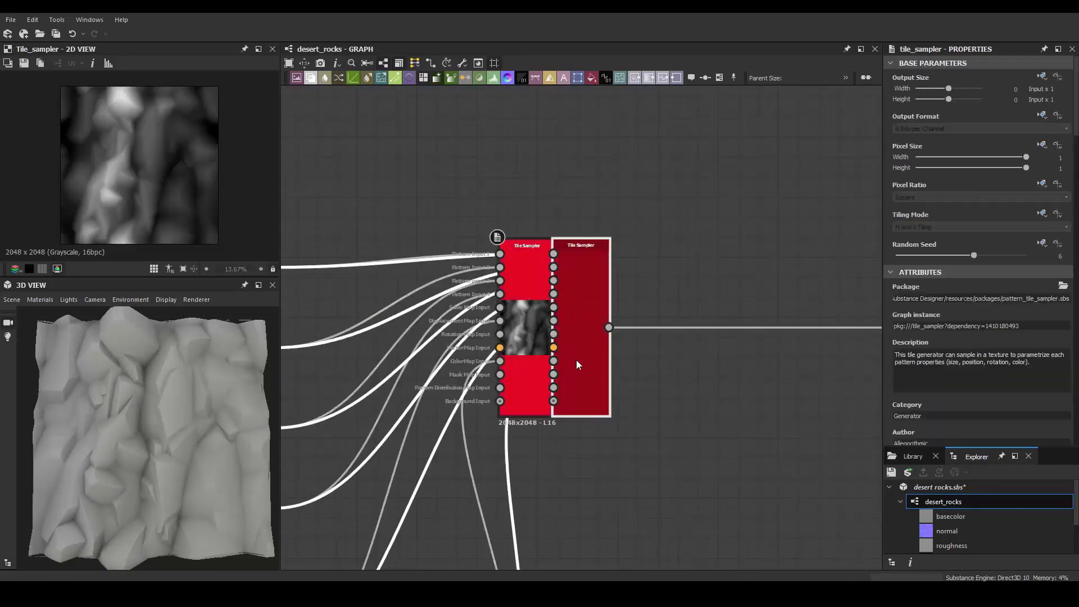
pyautogui.moveTo(577, 364); pyautogui.dragTo(523, 144)
# Join both rock samplers in a Blend set to Max (Lighten)
pyautogui.press('space')
pyautogui.click(697, 258)
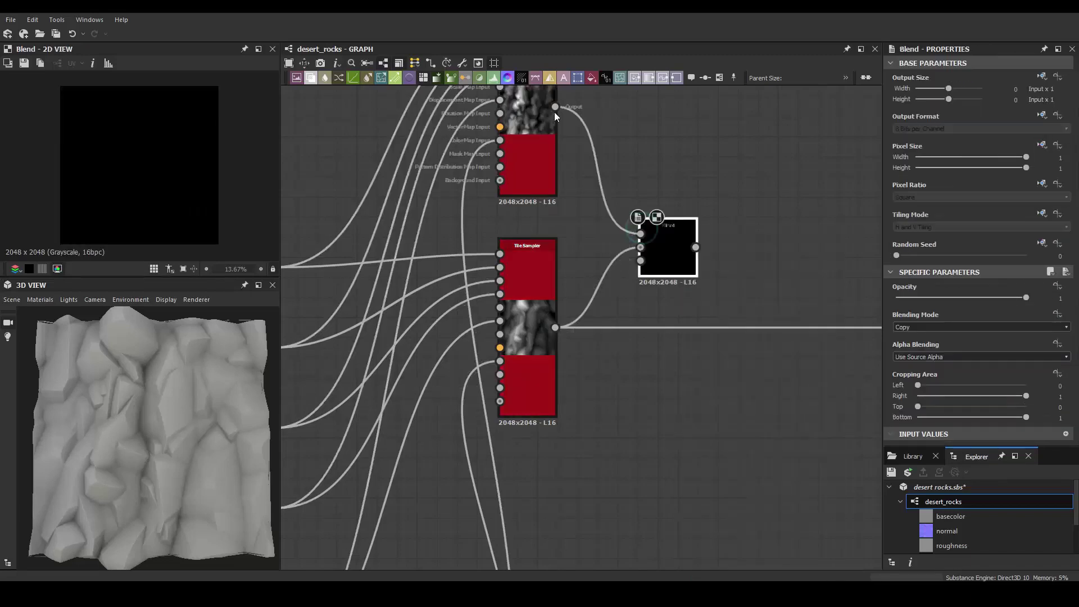
pyautogui.moveTo(554, 107); pyautogui.dragTo(604, 233)
pyautogui.moveTo(555, 327)
pyautogui.keyDown('shift'); pyautogui.mouseDown()
pyautogui.moveTo(696, 247)
pyautogui.moveTo(640, 247)
pyautogui.mouseUp(); pyautogui.keyUp('shift')
pyautogui.click(619, 233)
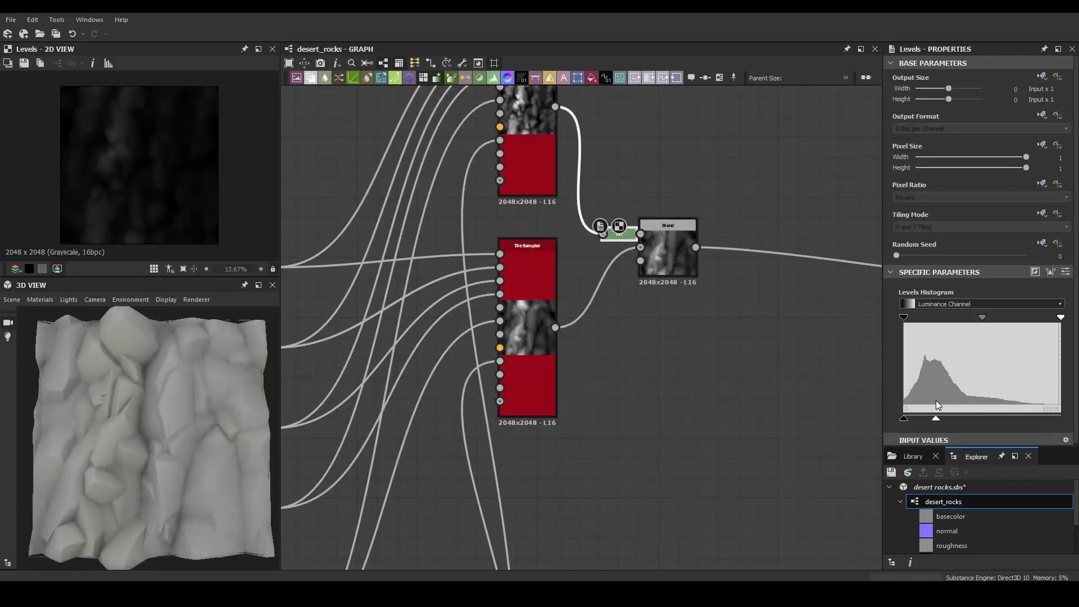
pyautogui.click(667, 250)
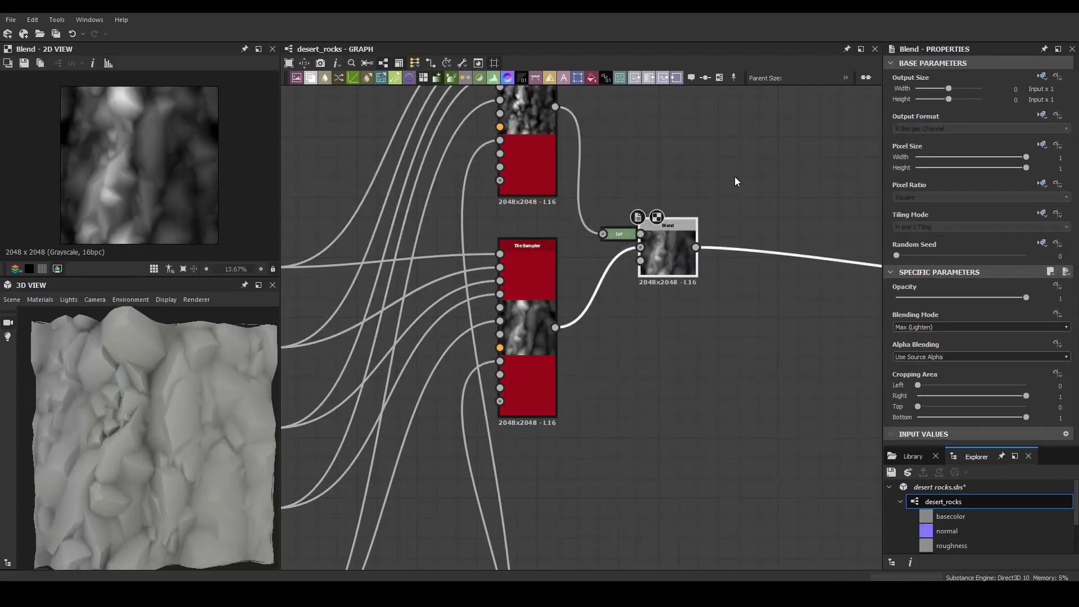
# Frame the graph, inspect the rocks in 3D, and add a third Tile Sampler
pyautogui.press('f')
pyautogui.moveTo(164, 444); pyautogui.dragTo(337, 332)
pyautogui.scroll(5, 338, 332)
pyautogui.moveTo(551, 325); pyautogui.dragTo(386, 151)
pyautogui.scroll(-5, 981, 225)
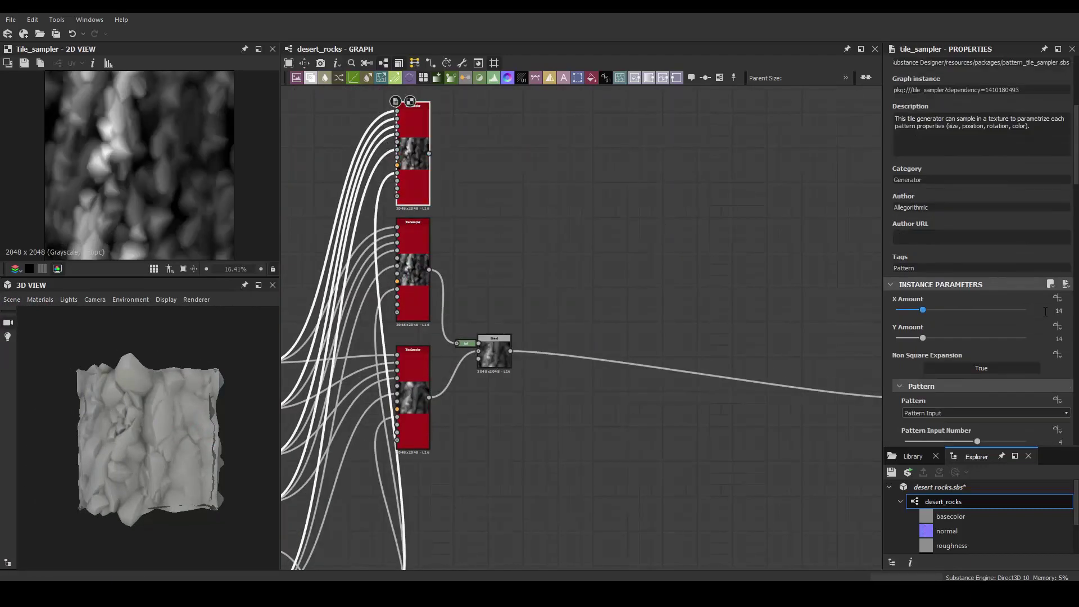
pyautogui.scroll(3, 974, 225)
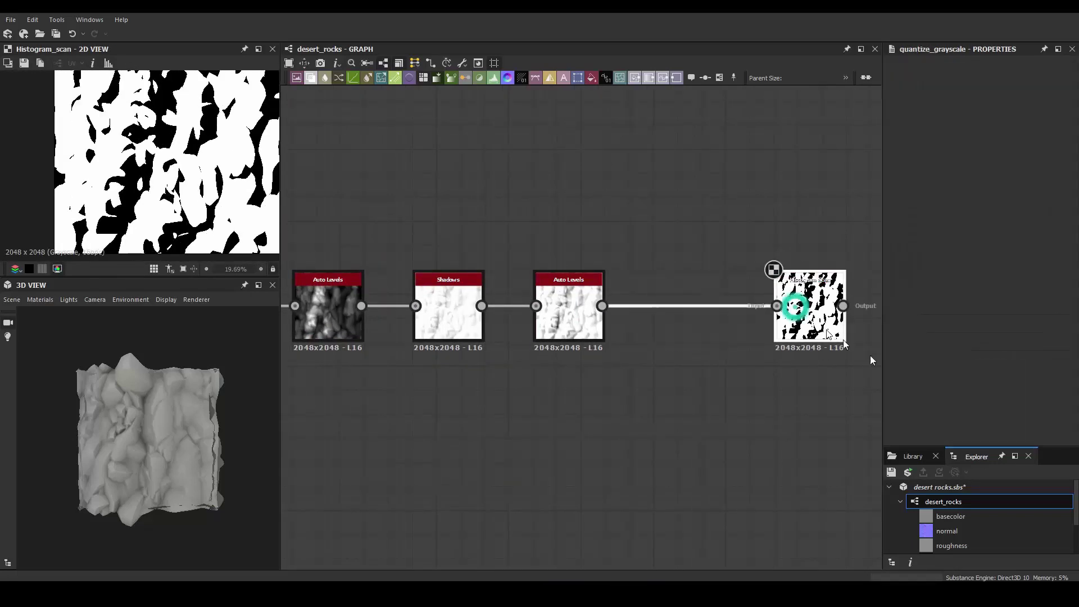
# Set the Shadows light angle for the crack mask and the Directional Warp angle
pyautogui.moveTo(965, 395); pyautogui.dragTo(993, 395)
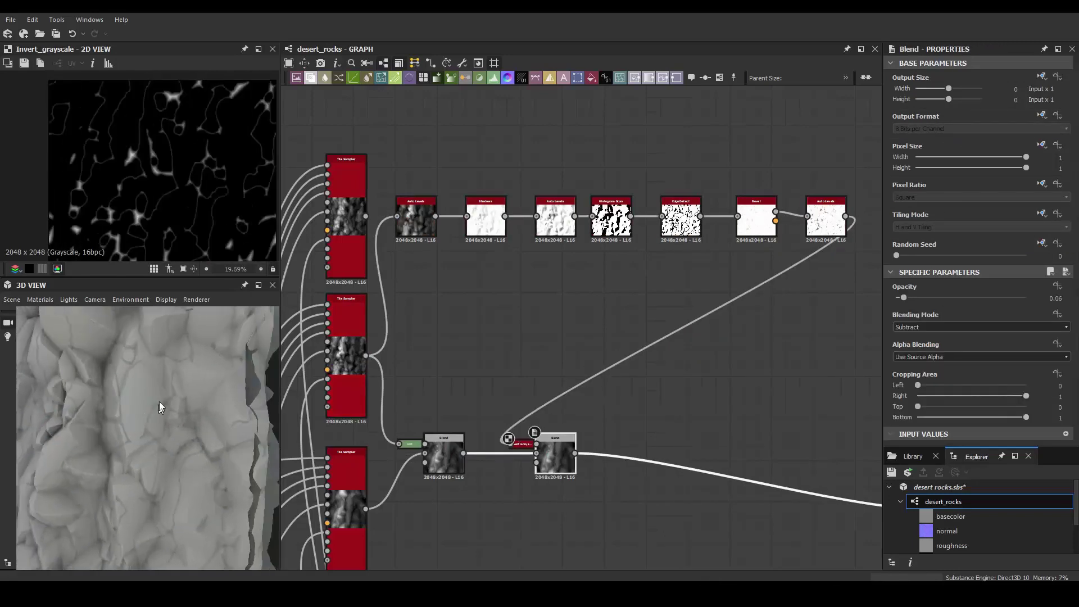
pyautogui.moveTo(140, 366); pyautogui.dragTo(129, 402)
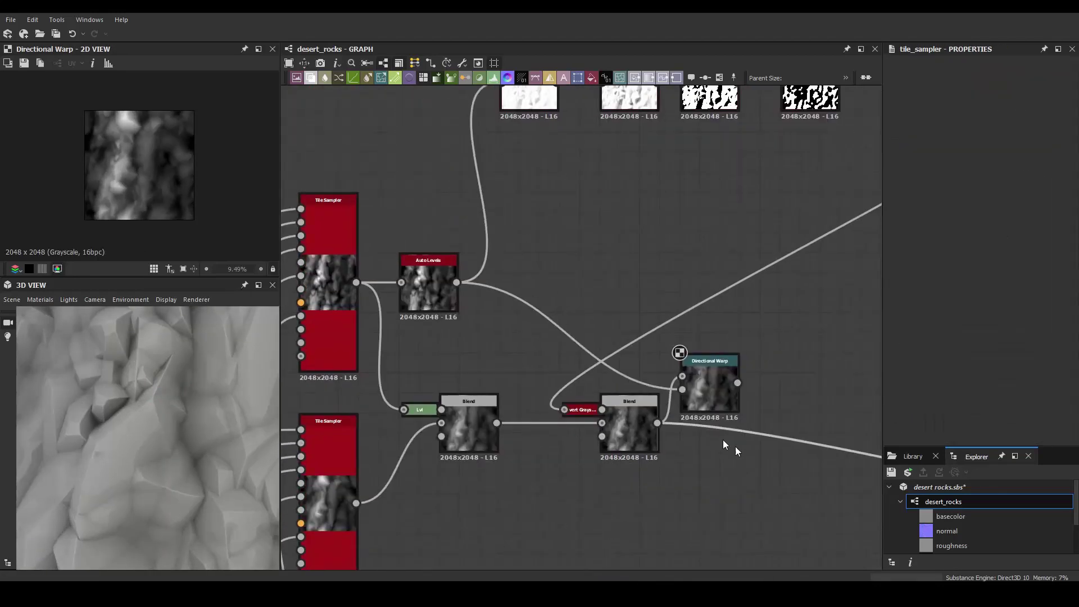
pyautogui.moveTo(910, 337); pyautogui.dragTo(911, 357)
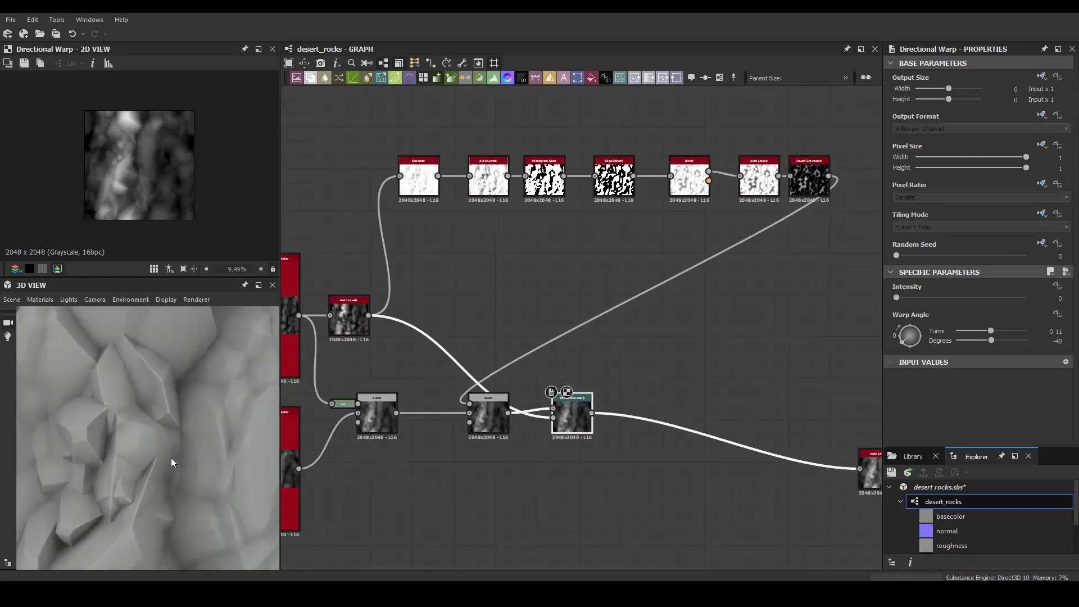
pyautogui.moveTo(618, 262); pyautogui.dragTo(374, 457)
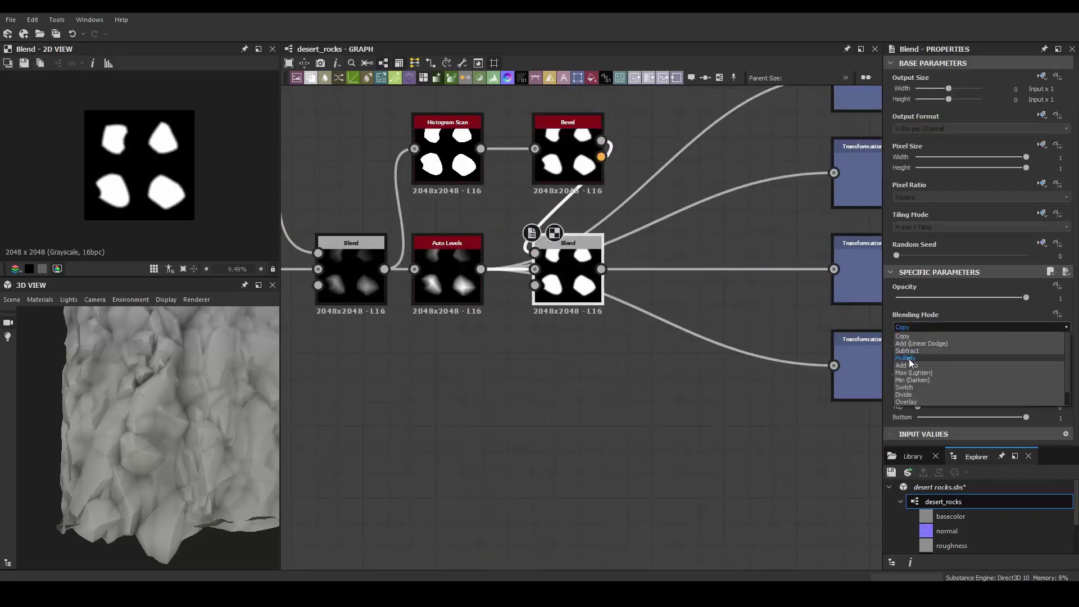
# Raise the ripple intensity to about 0.45
pyautogui.moveTo(915, 298); pyautogui.dragTo(959, 306)
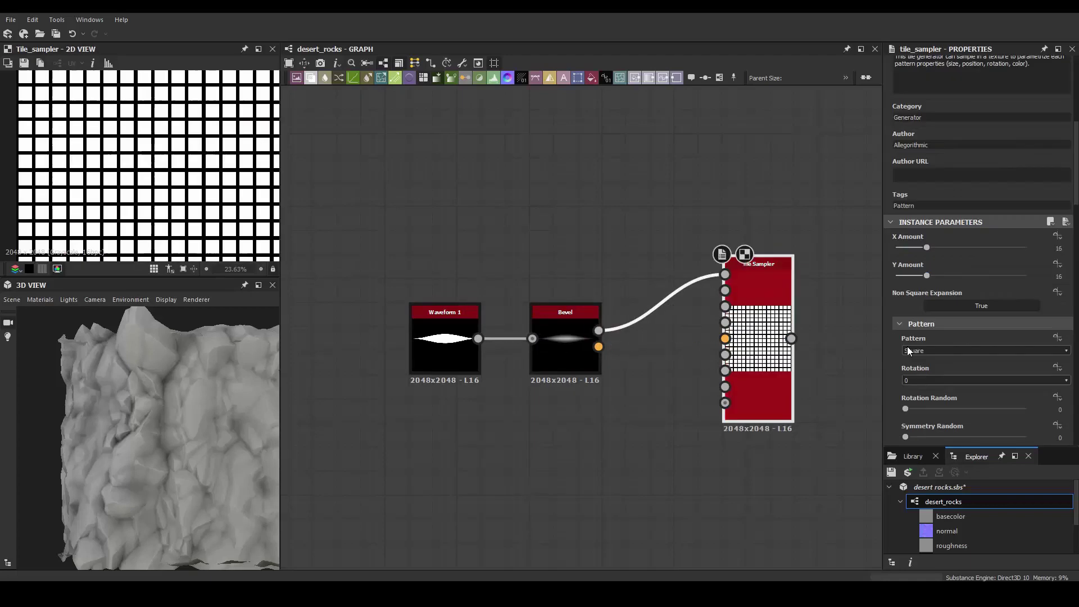
pyautogui.scroll(-5, 917, 178)
pyautogui.moveTo(906, 411); pyautogui.dragTo(904, 407)
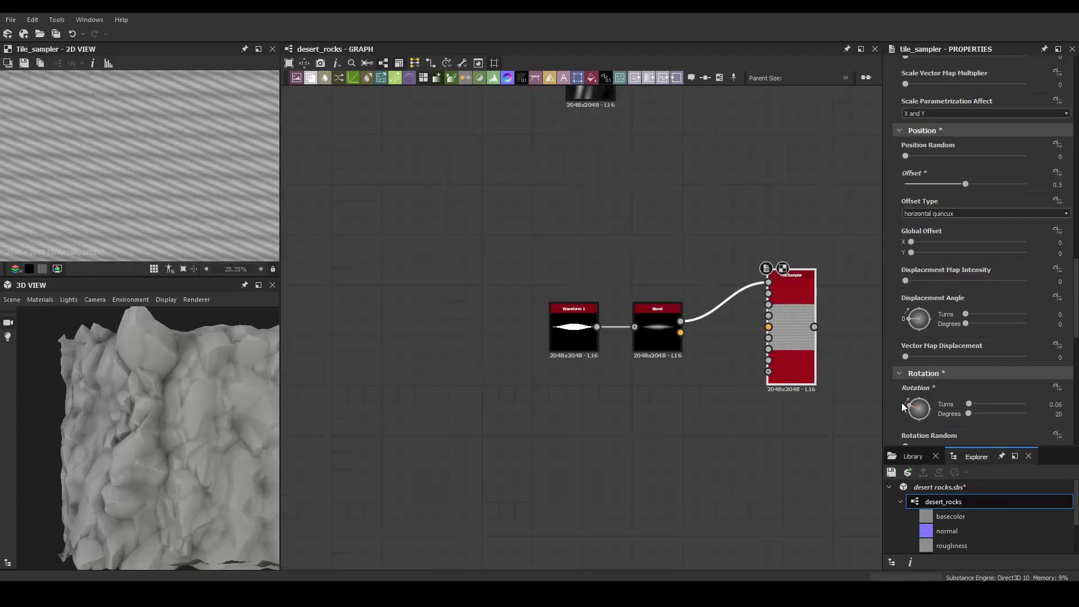
pyautogui.scroll(10, 887, 379)
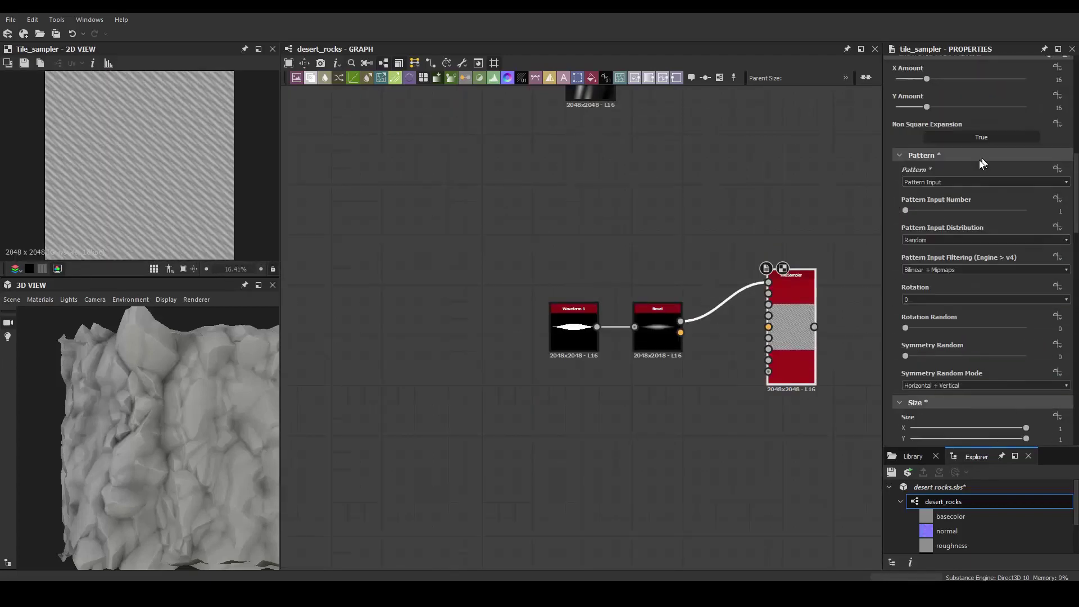
# Set the ripple Tile Sampler to 12 tiles across and adjust its scale settings
pyautogui.doubleClick(1048, 181)
pyautogui.write('12')
pyautogui.scroll(-5, 901, 365)
pyautogui.scroll(-5, 901, 366)
pyautogui.moveTo(920, 276); pyautogui.dragTo(967, 265)
pyautogui.scroll(1, 608, 446)
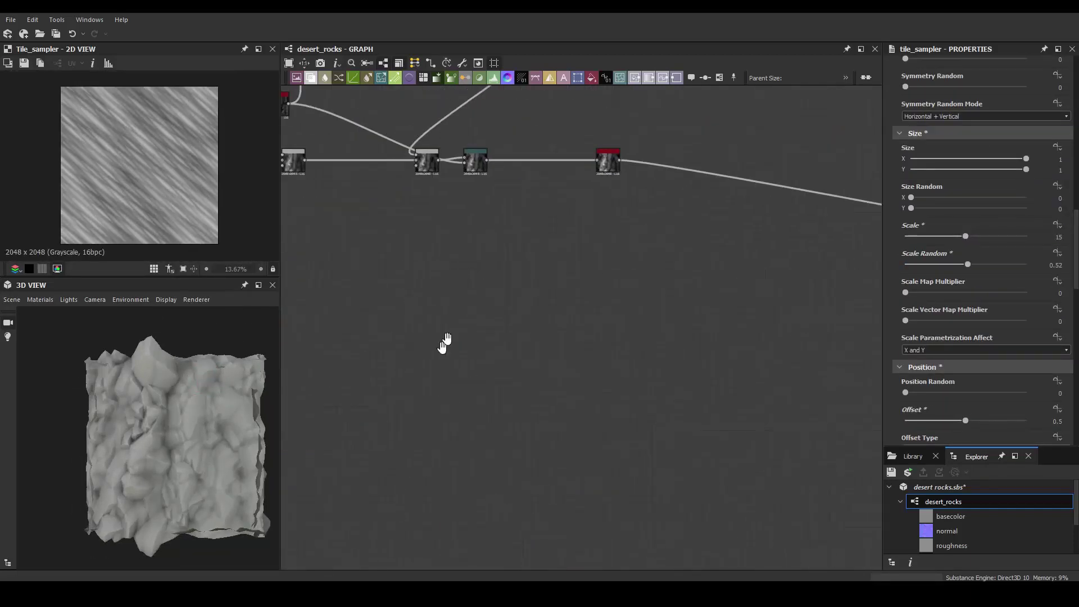
pyautogui.scroll(3, 444, 342)
# Insert Auto Levels between the ripple Tile Sampler and its Levels node
pyautogui.press('space')
pyautogui.click(506, 247)
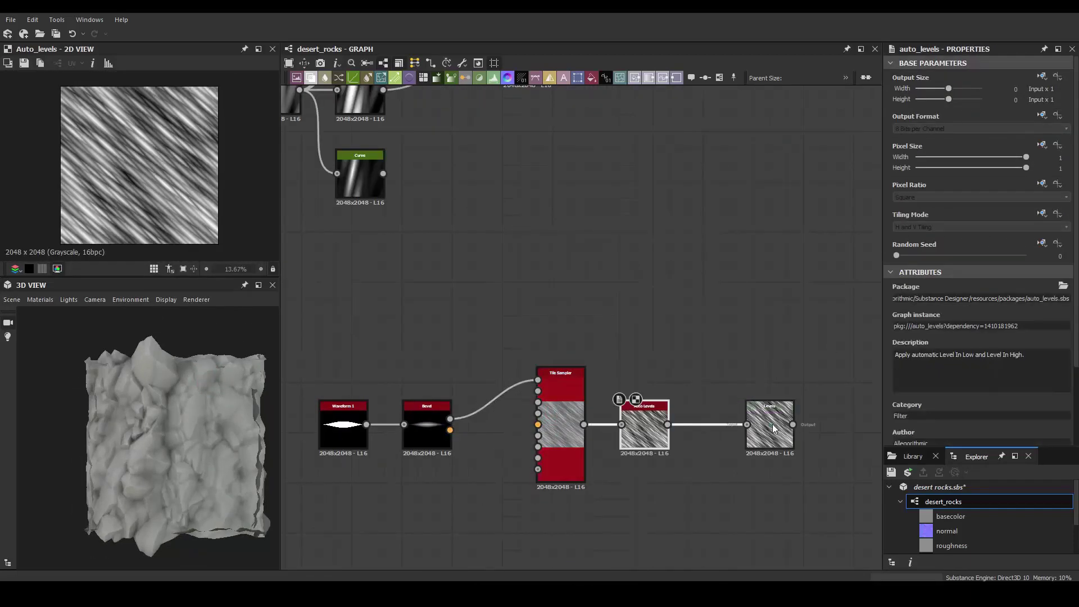
pyautogui.click(774, 428)
pyautogui.scroll(-3, 490, 318)
pyautogui.press('space')
# Add a Blur HQ Grayscale, weaken the ripple warp and soften the blur slightly
pyautogui.click(626, 284)
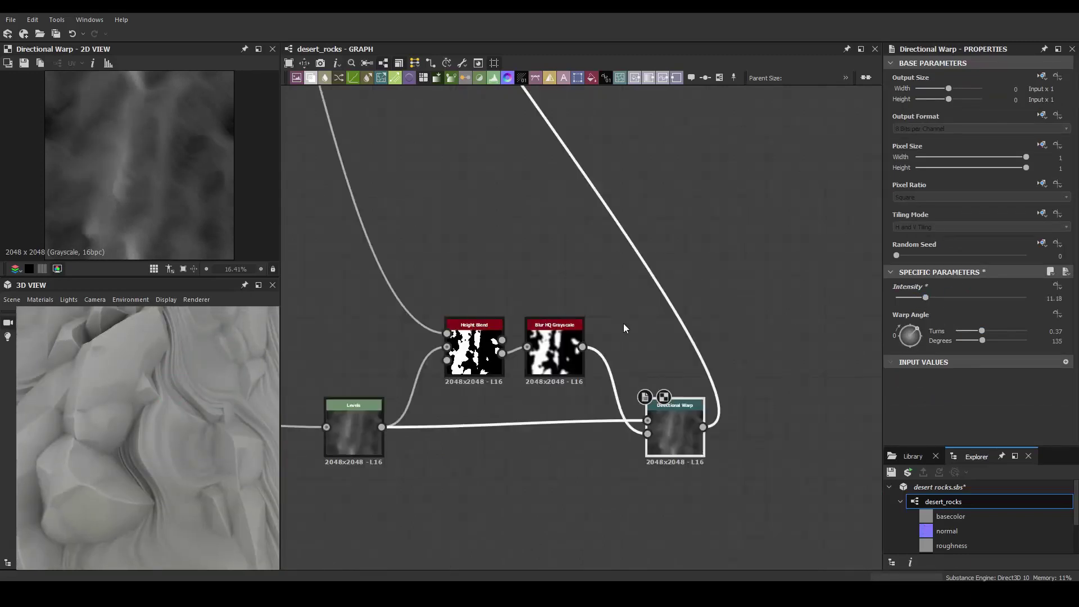
pyautogui.click(924, 298)
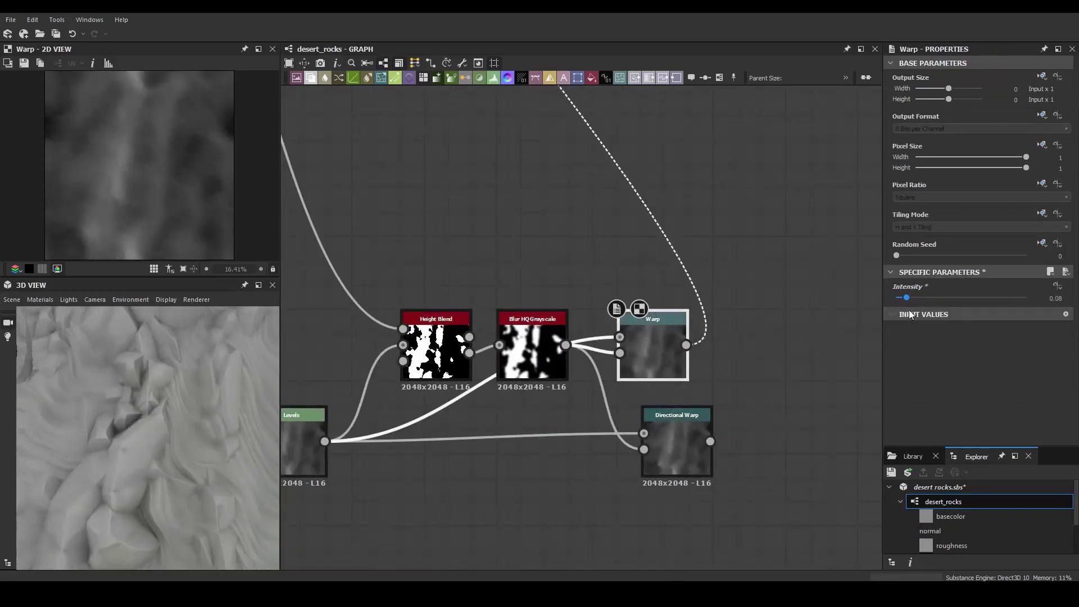
pyautogui.click(532, 337)
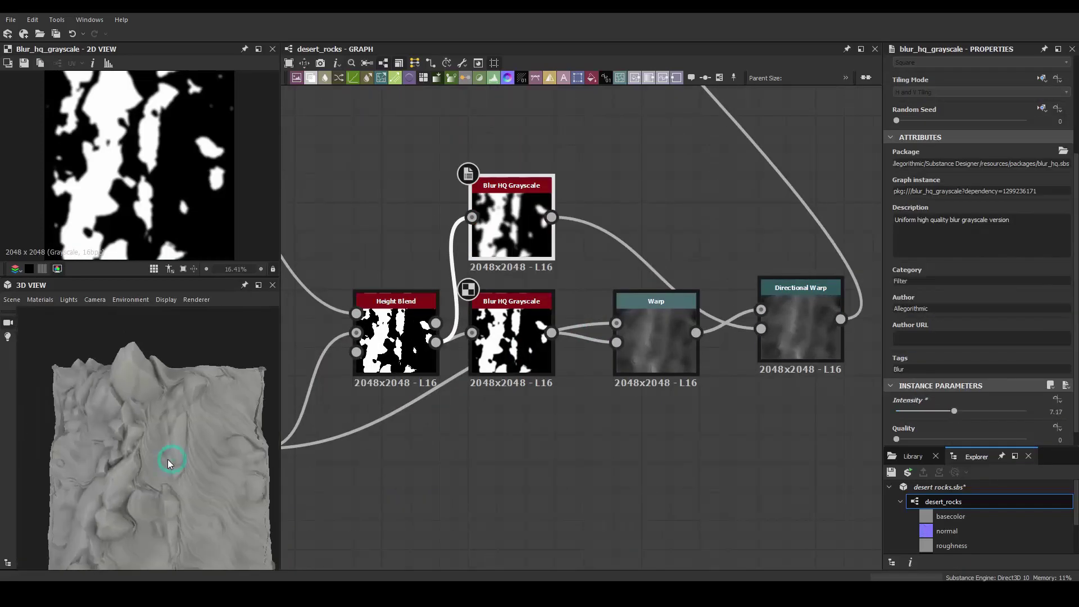
pyautogui.moveTo(168, 457); pyautogui.dragTo(181, 413)
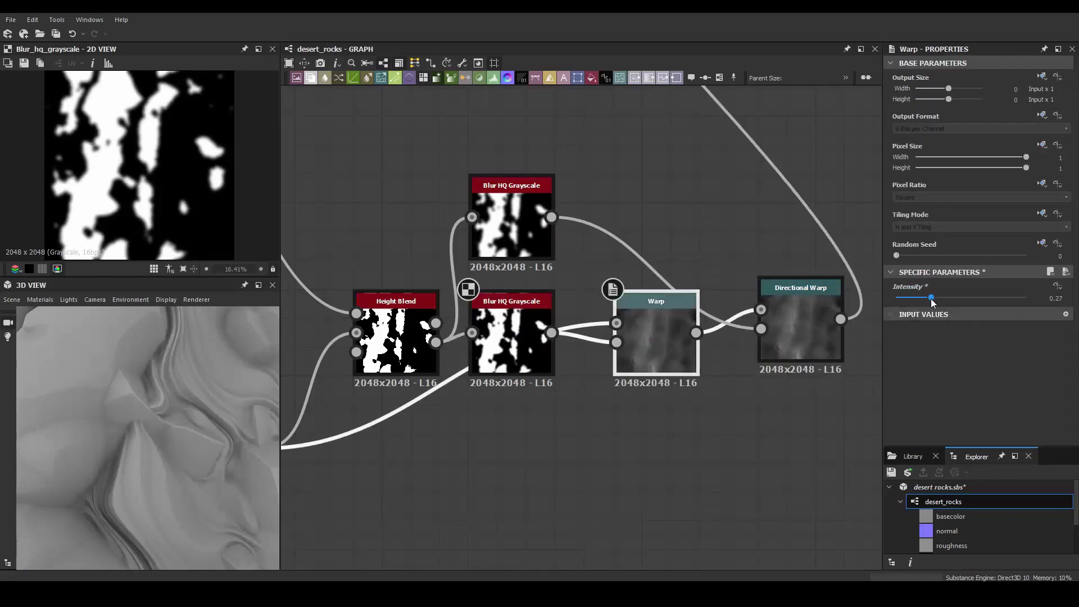
pyautogui.moveTo(955, 394); pyautogui.dragTo(941, 397)
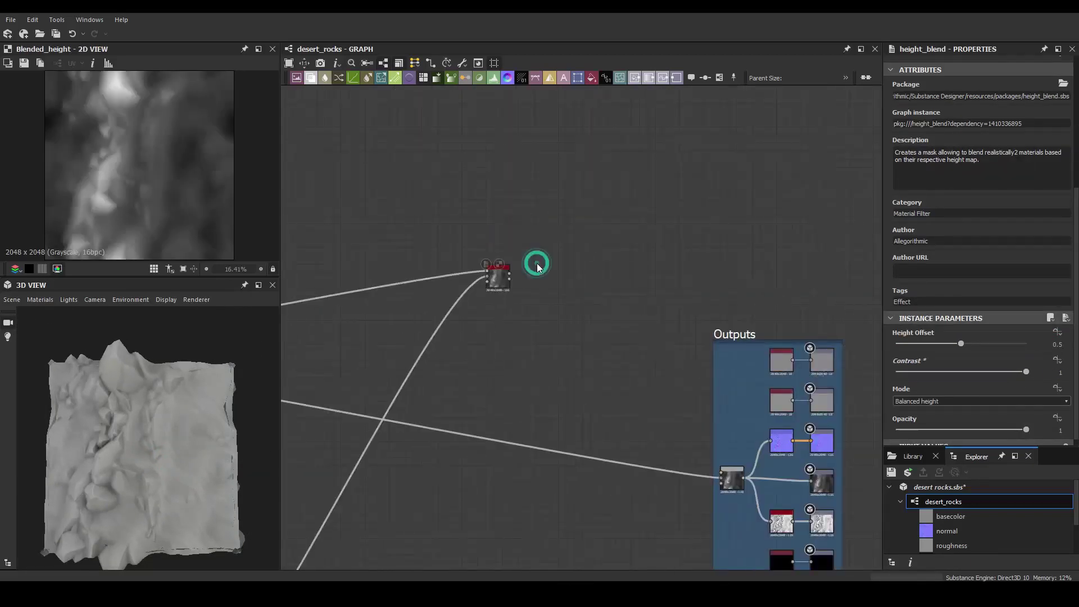
# Set the Gradient Map's dark key to orange-brown and undo the transform offset change
pyautogui.doubleClick(1066, 371)
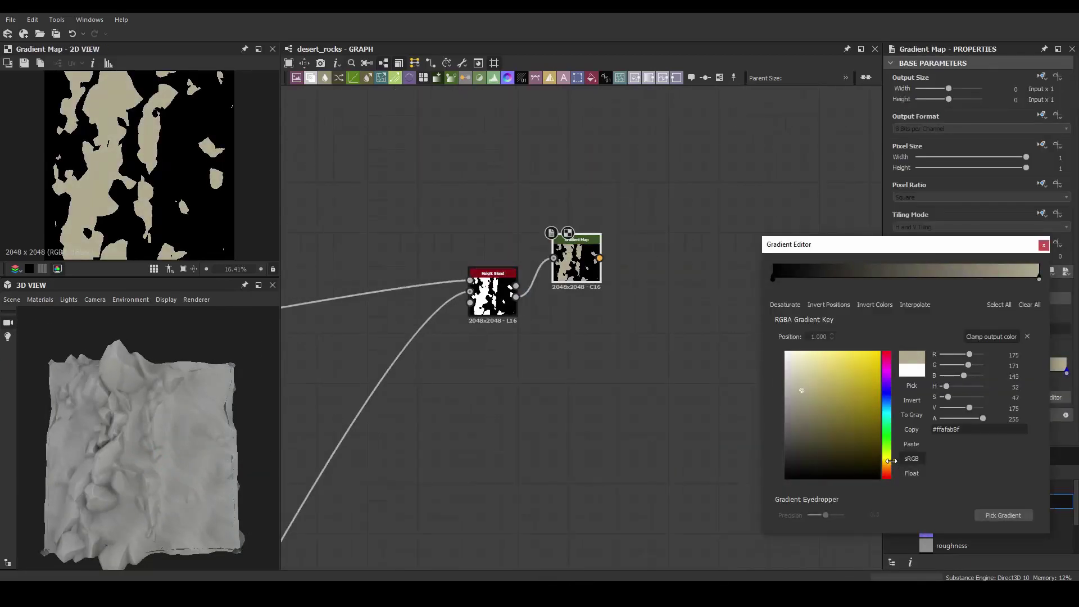
pyautogui.moveTo(894, 476); pyautogui.dragTo(887, 470)
pyautogui.click(848, 386)
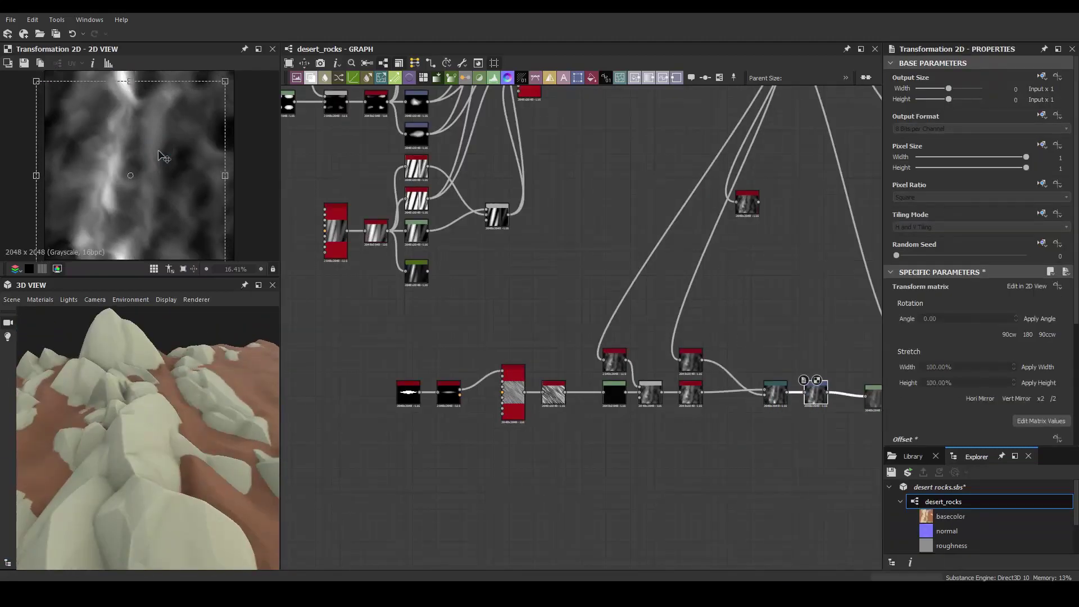
pyautogui.hotkey('ctrl', 'z')
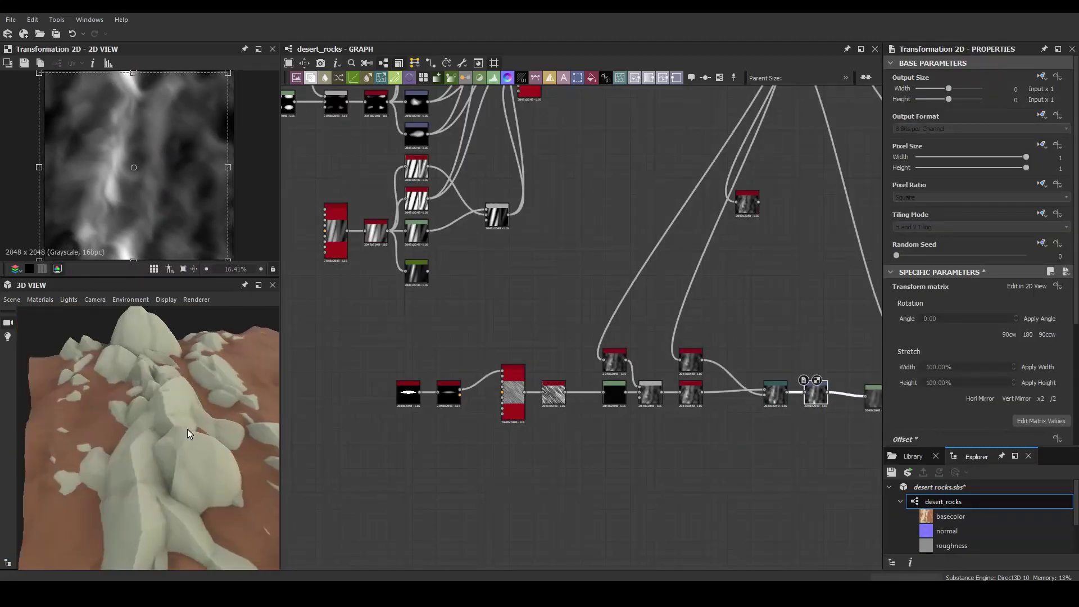
# Raise the rock Levels black point so more orange ground shows between rocks
pyautogui.moveTo(906, 419); pyautogui.dragTo(938, 421)
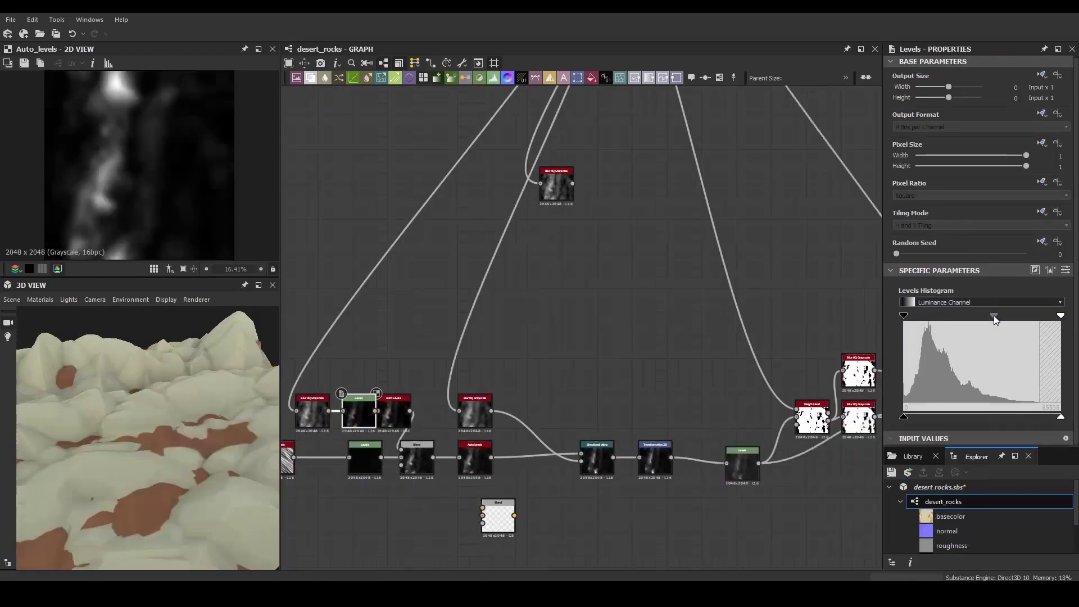
pyautogui.moveTo(903, 315); pyautogui.dragTo(915, 316)
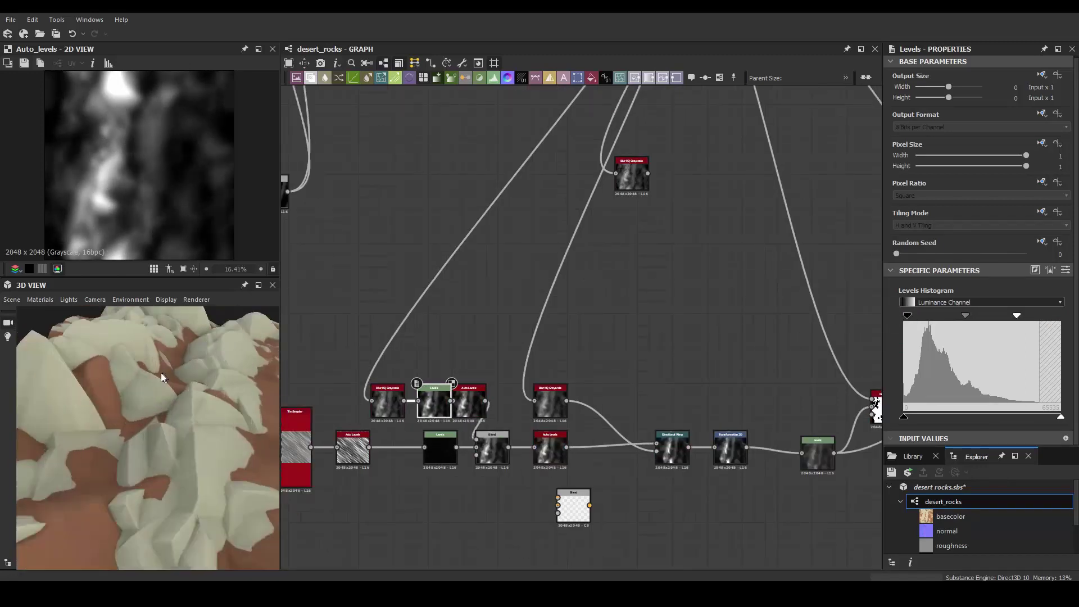
pyautogui.moveTo(908, 317); pyautogui.dragTo(905, 316)
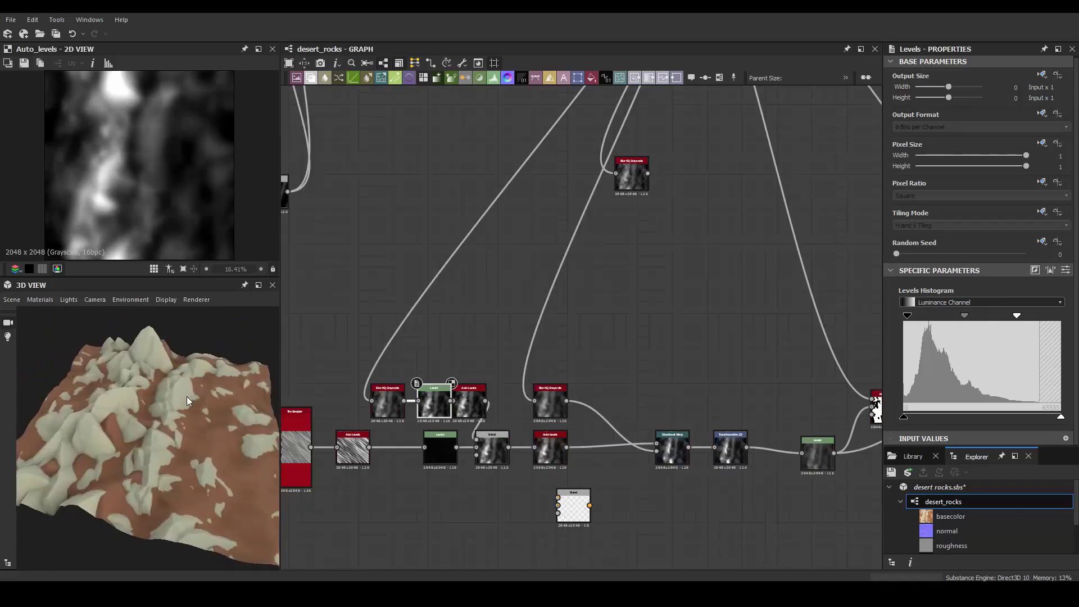
pyautogui.moveTo(180, 352); pyautogui.dragTo(190, 411)
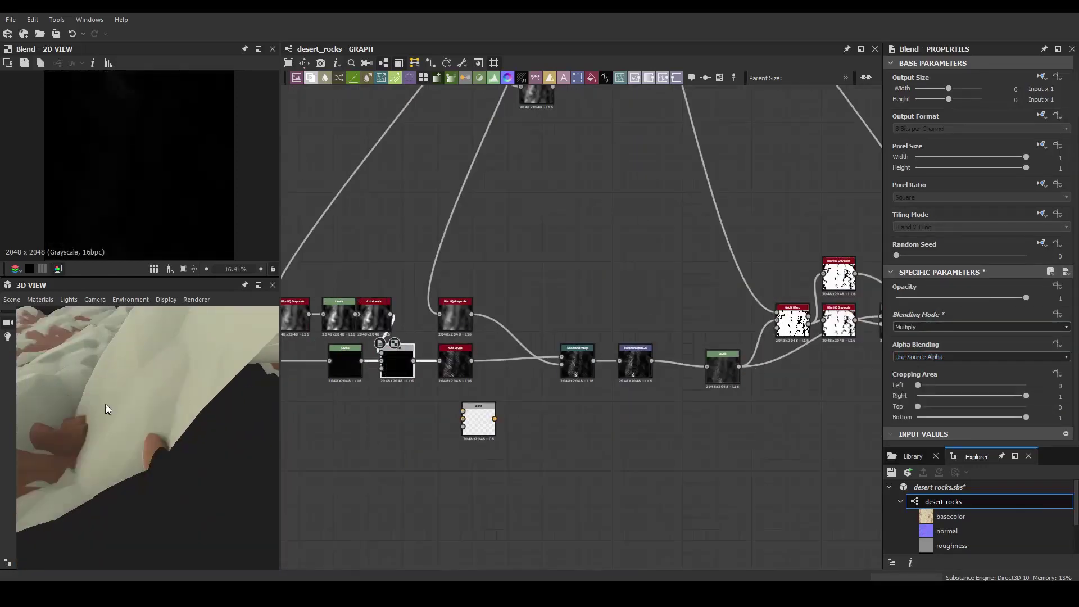
pyautogui.click(397, 363)
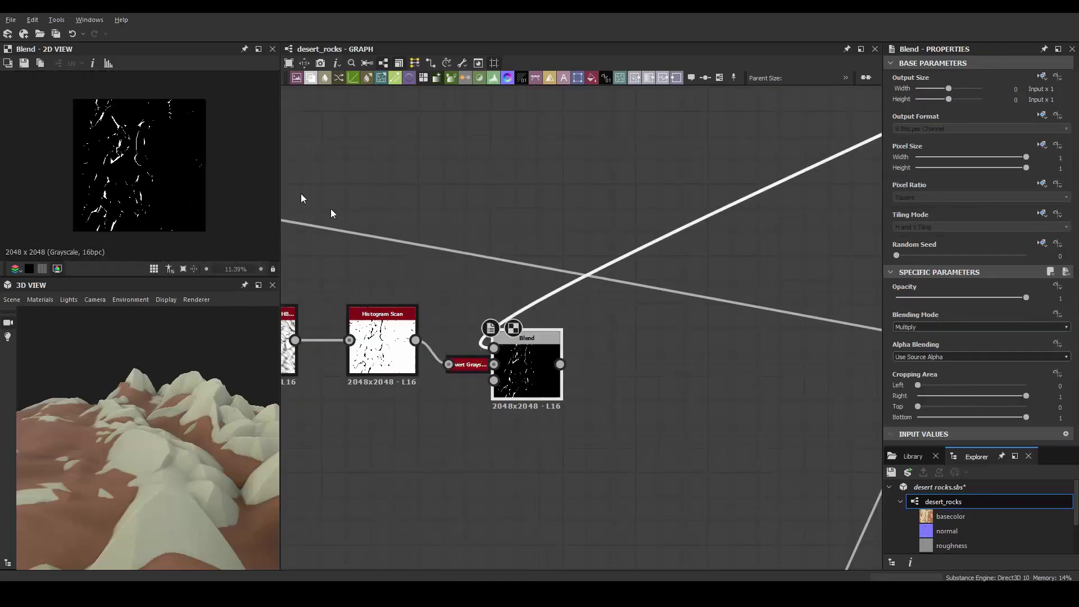
# Set Non Uniform Blur intensity to about 1.94 and turn the Blend opacity right down
pyautogui.scroll(-3, 542, 344)
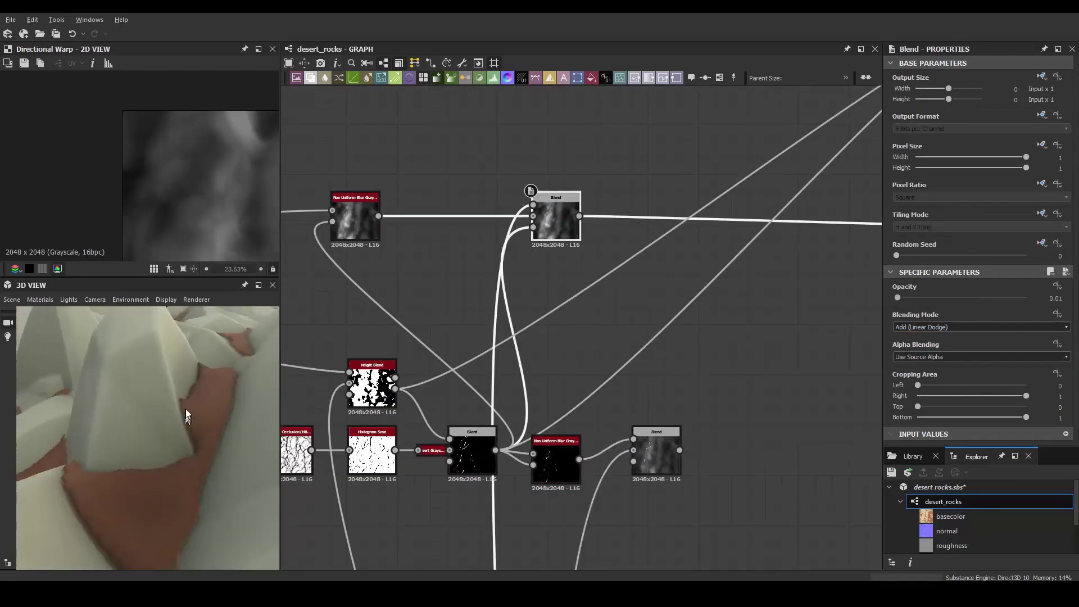
pyautogui.moveTo(903, 410); pyautogui.dragTo(811, 409)
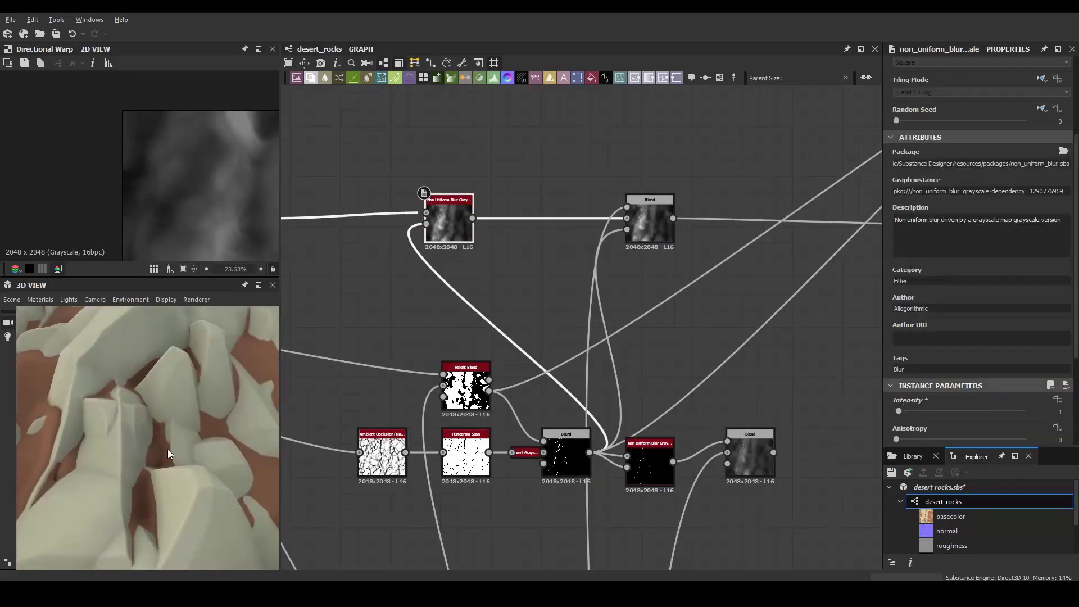
pyautogui.click(902, 411)
pyautogui.click(897, 298)
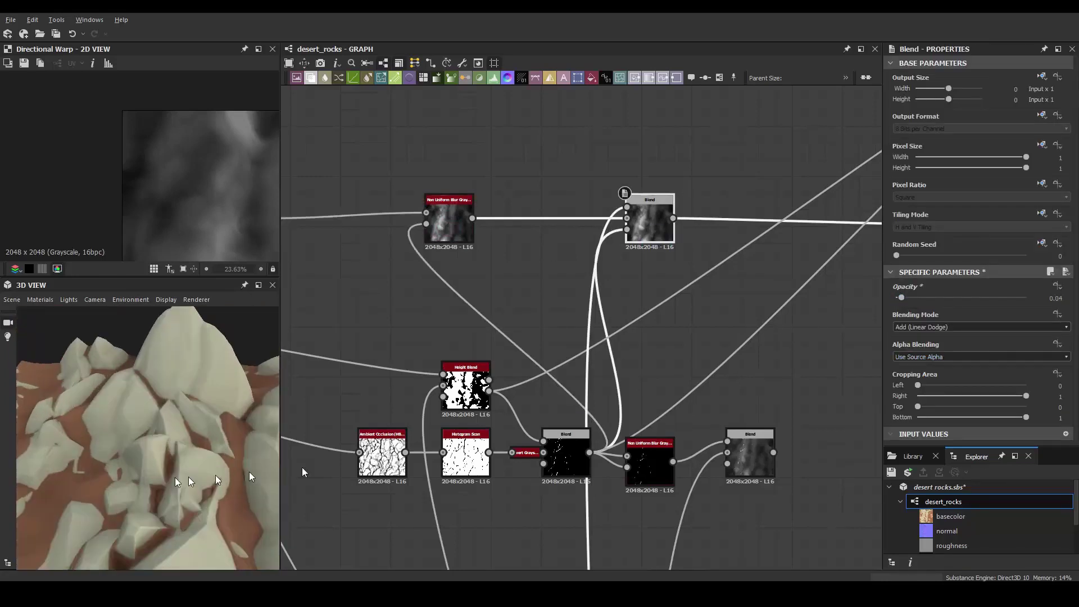
# Move the lower Blend beside the upper one and delete the duplicate Blend node
pyautogui.click(466, 453)
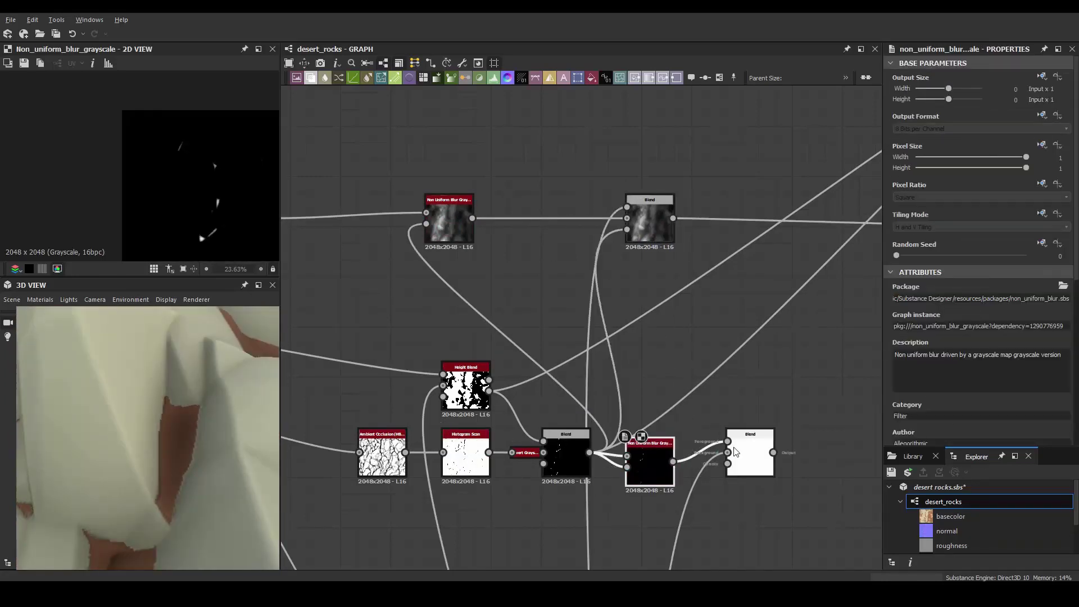
pyautogui.moveTo(750, 445); pyautogui.dragTo(733, 236)
pyautogui.click(900, 298)
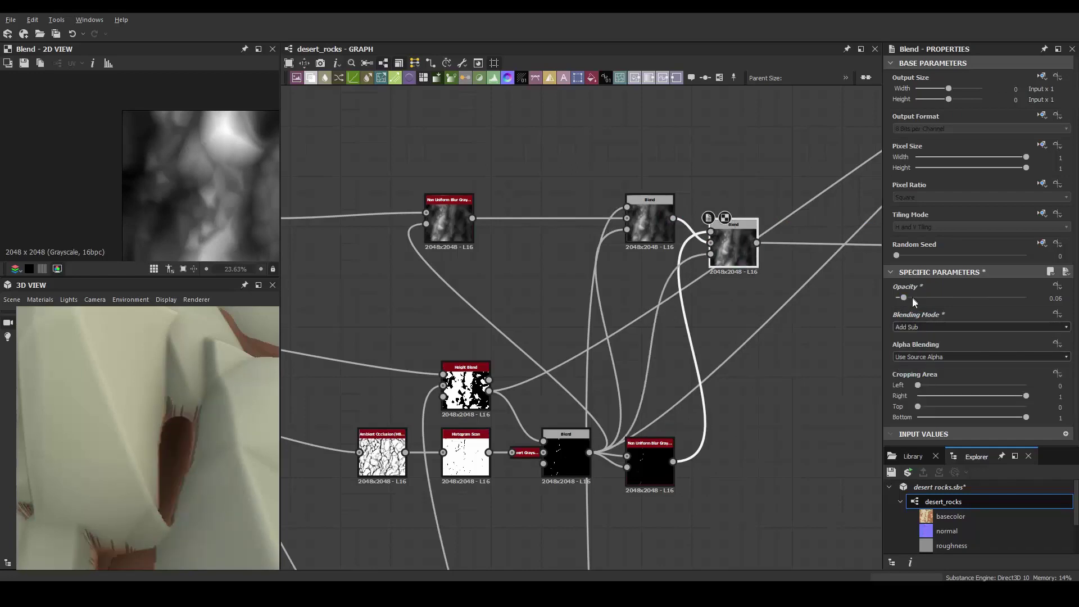
pyautogui.scroll(-3, 484, 394)
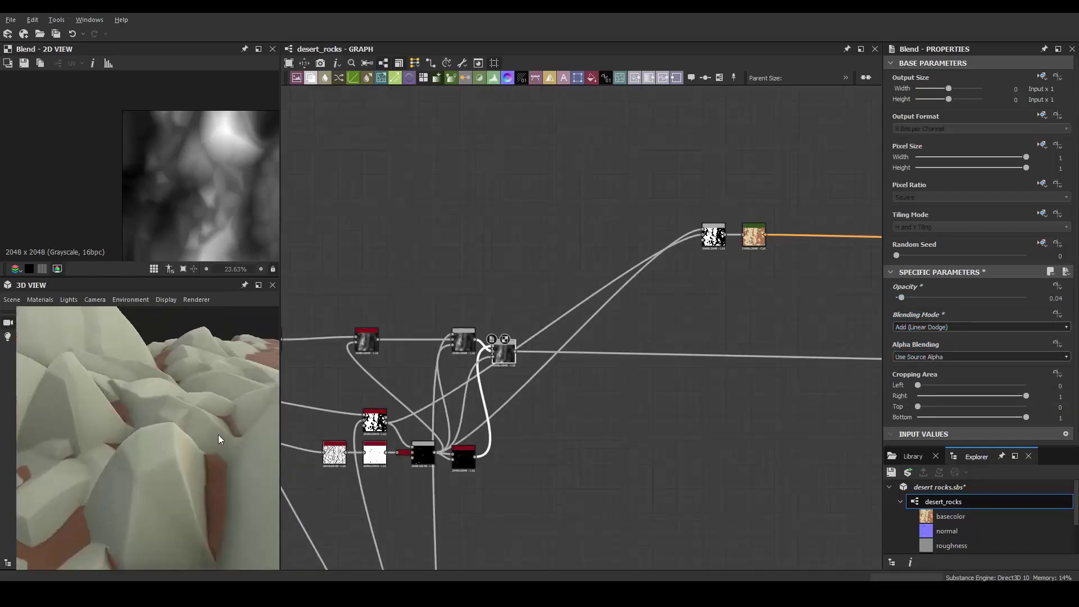
pyautogui.click(484, 393)
pyautogui.scroll(2, 484, 393)
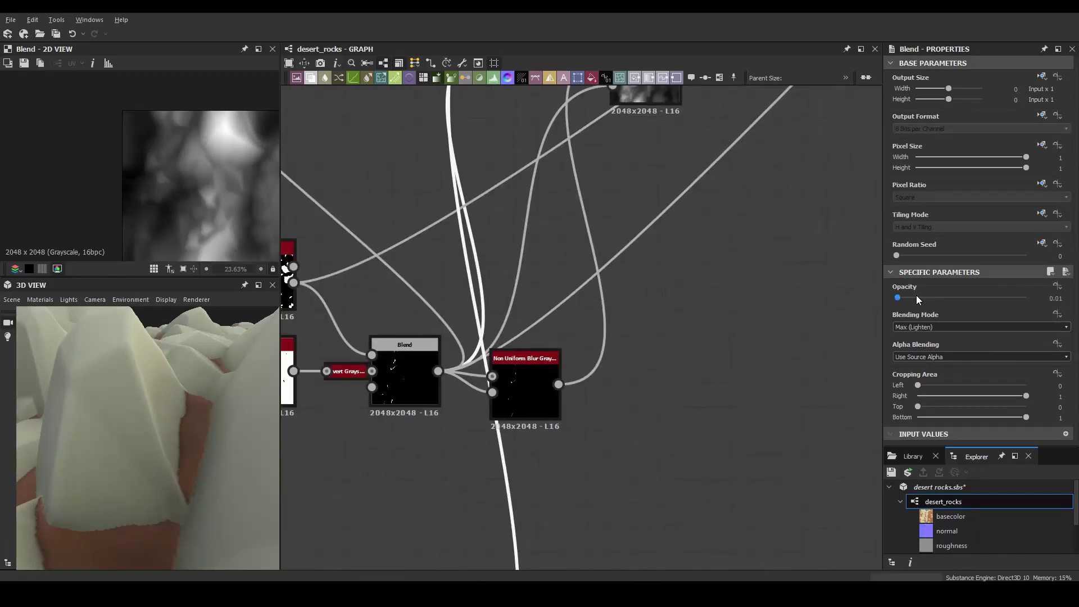
pyautogui.click(487, 553)
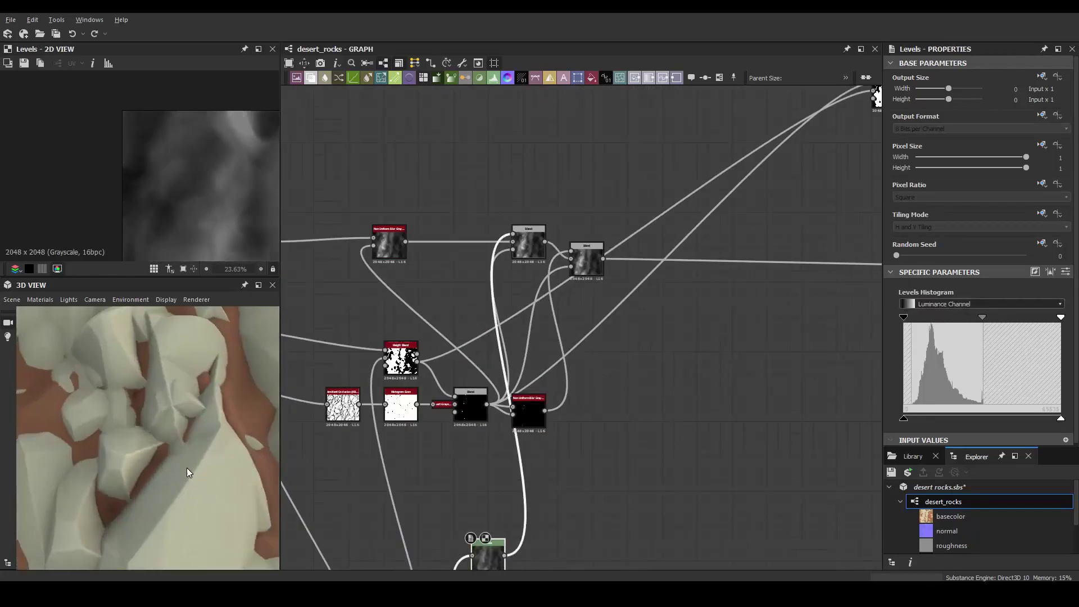
pyautogui.click(587, 259)
pyautogui.press('Delete')
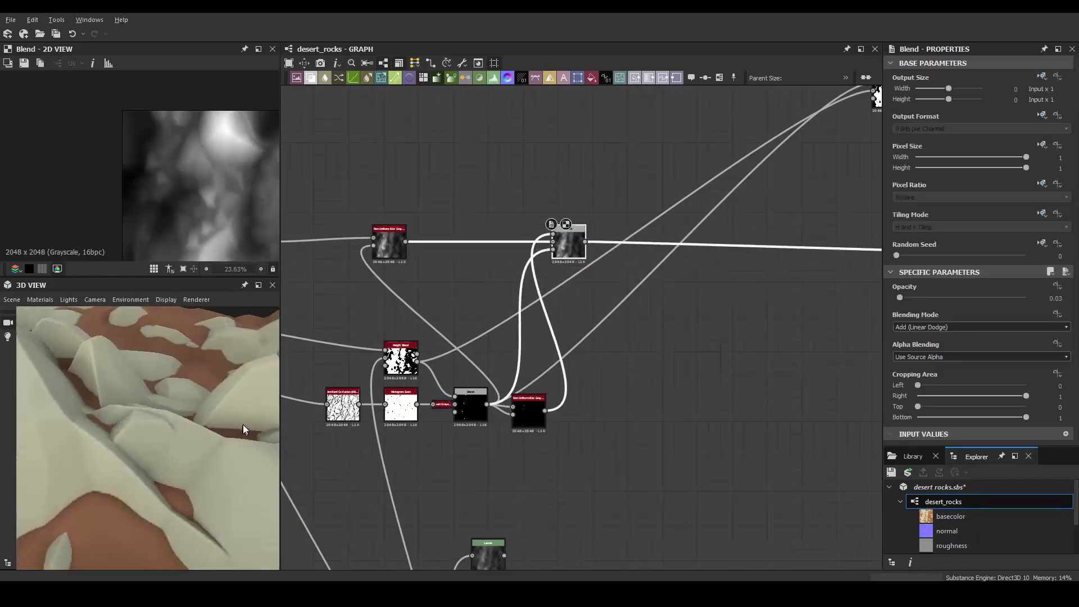
pyautogui.click(518, 336)
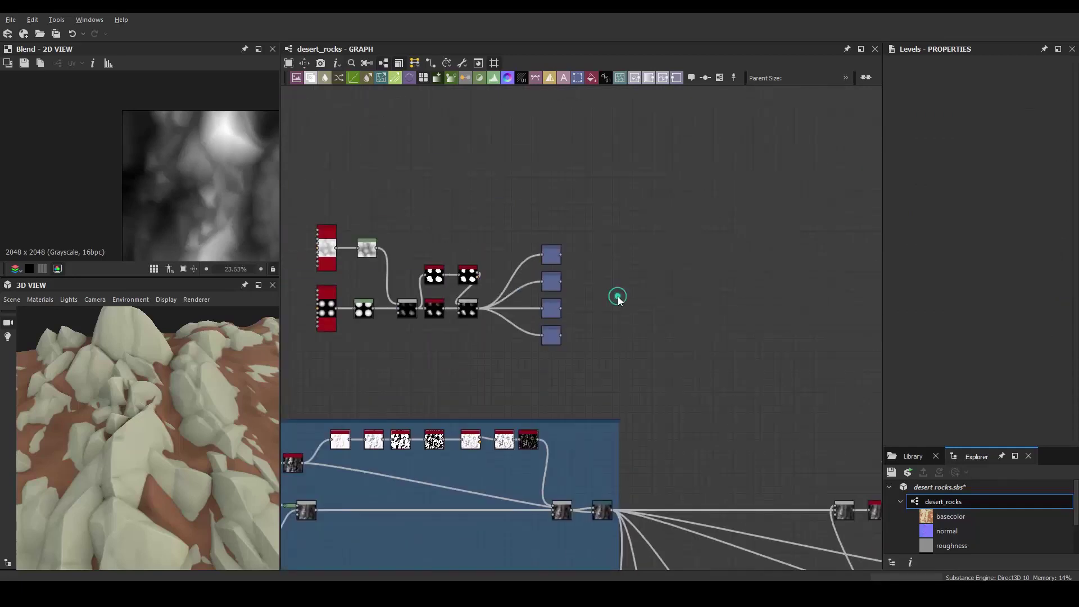
# Add an HBAO node and feed the Histogram Scan into the Tile Sampler mask
pyautogui.click(691, 267)
pyautogui.moveTo(931, 402); pyautogui.dragTo(928, 403)
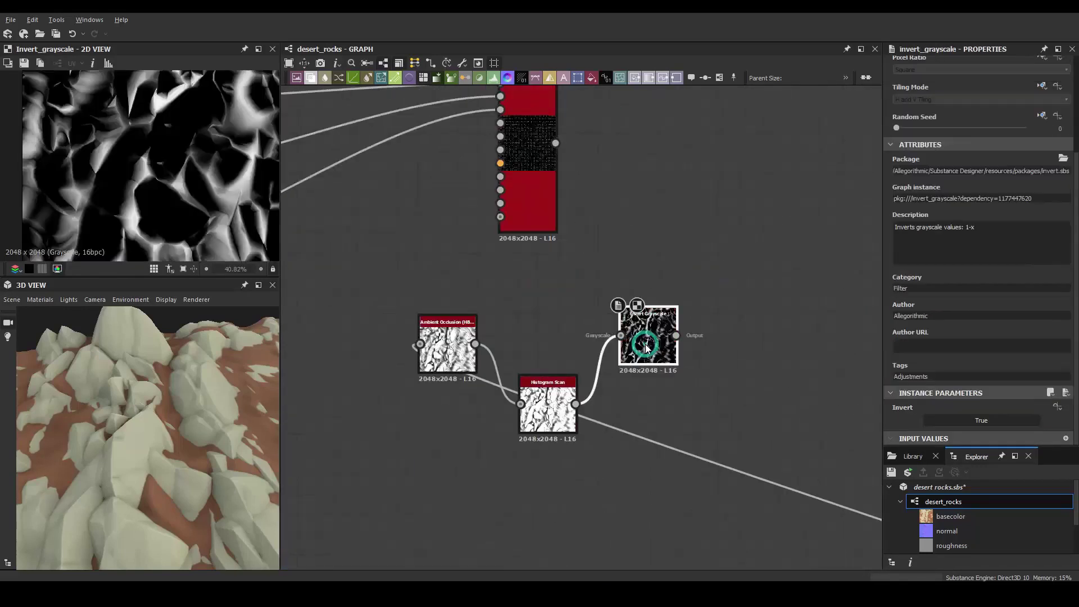
pyautogui.moveTo(576, 404); pyautogui.dragTo(501, 190)
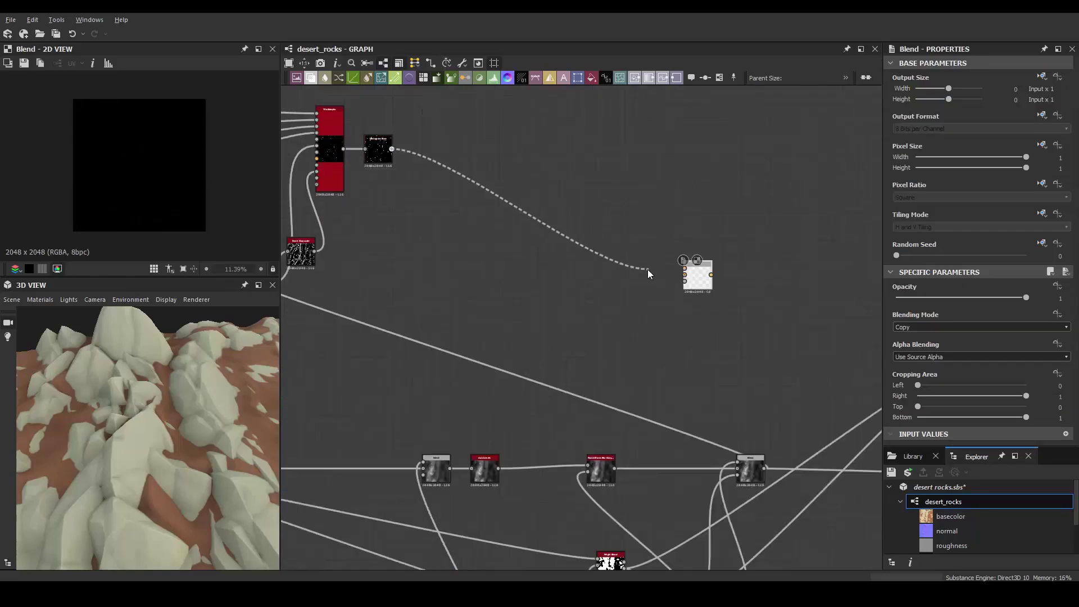
# Add a Non Uniform Blur after the Histogram Scan and wire it into a Blend
pyautogui.moveTo(407, 155); pyautogui.dragTo(648, 269)
pyautogui.click(564, 261)
pyautogui.moveTo(508, 256); pyautogui.dragTo(738, 462)
pyautogui.scroll(-5, 1002, 411)
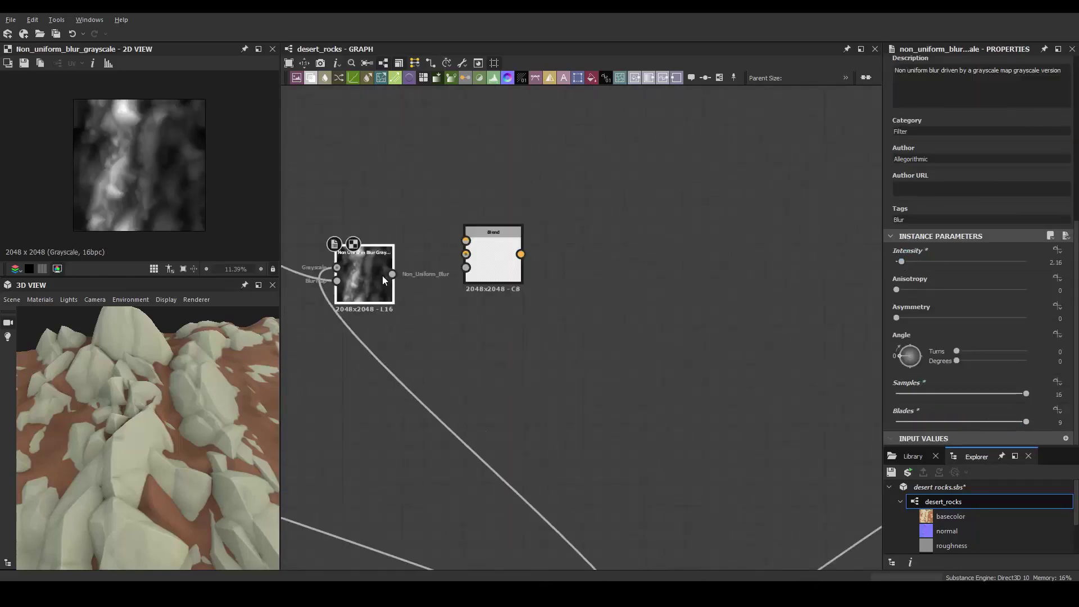
pyautogui.click(799, 365)
pyautogui.scroll(-3, 613, 267)
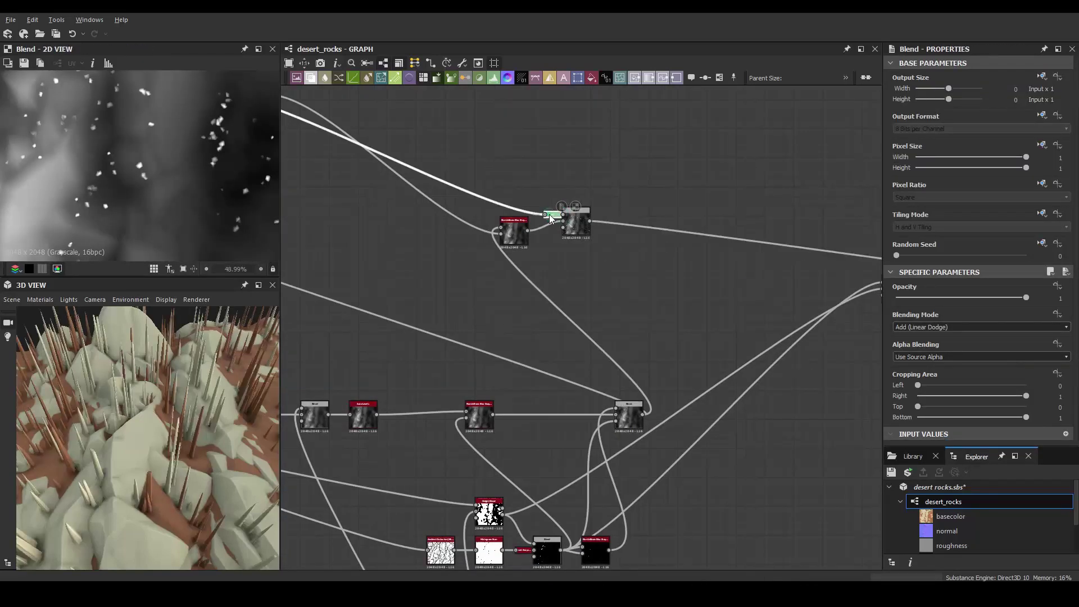
pyautogui.scroll(-3, 579, 332)
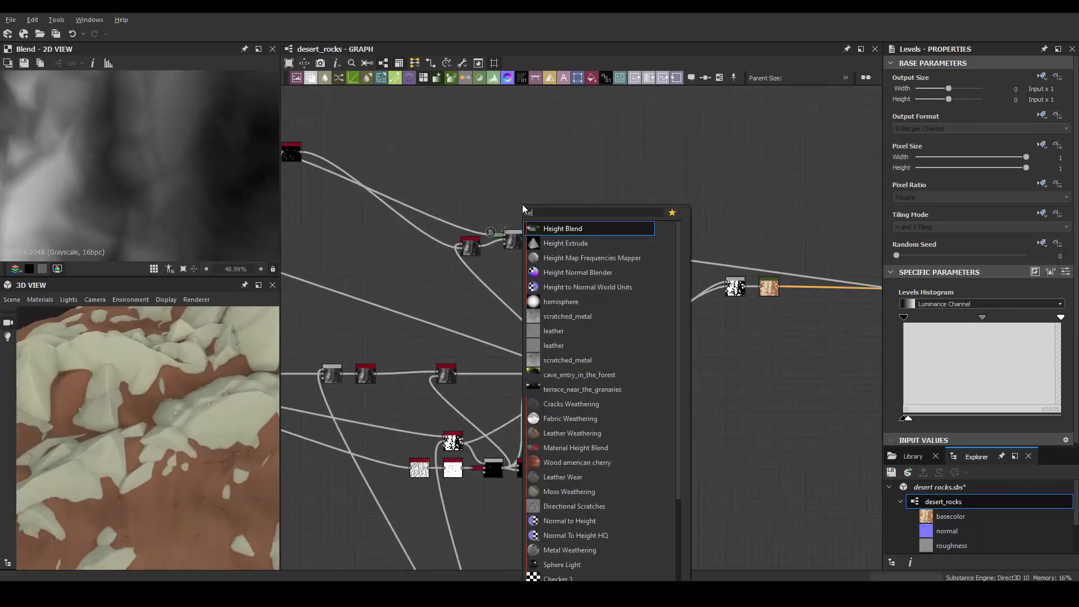
# Add the pebble colour blend and connect it toward the outputs
pyautogui.moveTo(522, 204); pyautogui.dragTo(481, 273, button='middle')
pyautogui.scroll(3, 638, 274)
pyautogui.moveTo(518, 181); pyautogui.dragTo(866, 323)
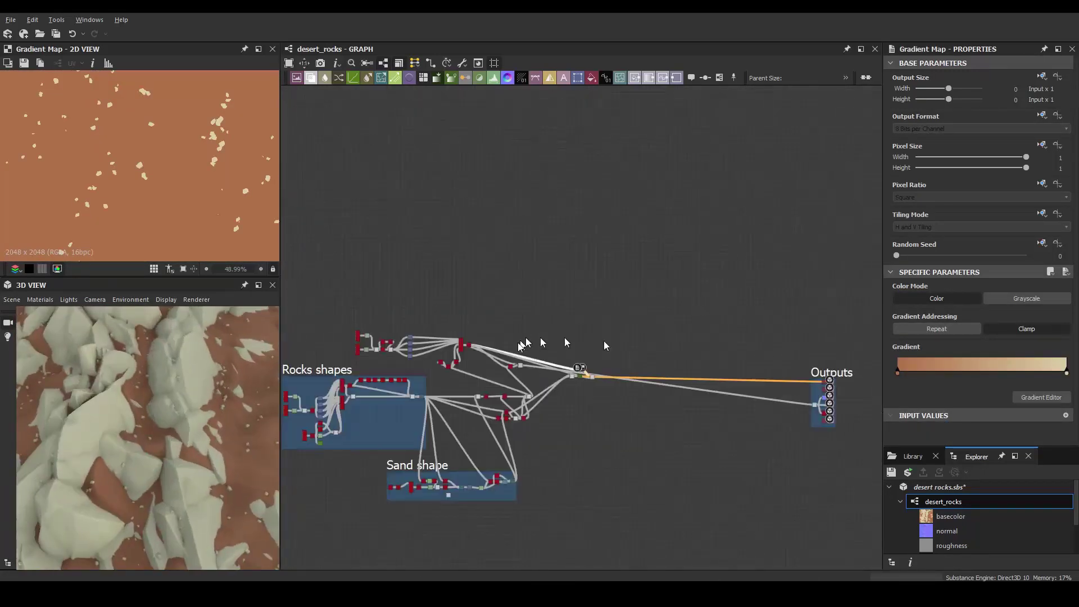
pyautogui.scroll(5, 940, 193)
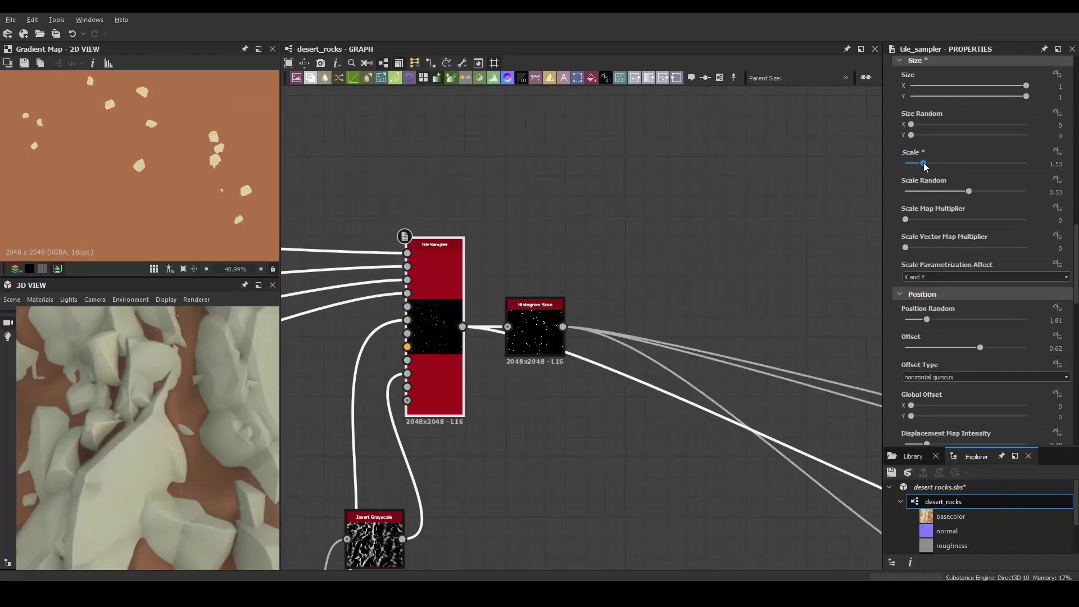
pyautogui.scroll(-2, 544, 337)
pyautogui.scroll(-3, 544, 338)
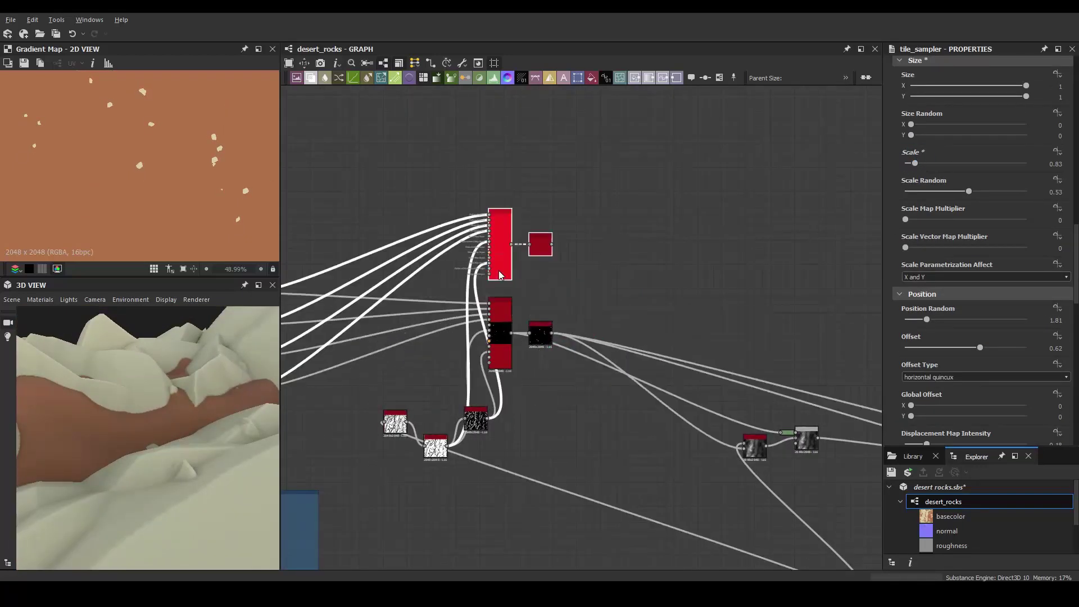
# Preview the scattered pebbles and the additive Blend result
pyautogui.doubleClick(500, 275)
pyautogui.moveTo(723, 455); pyautogui.dragTo(614, 320, button='middle')
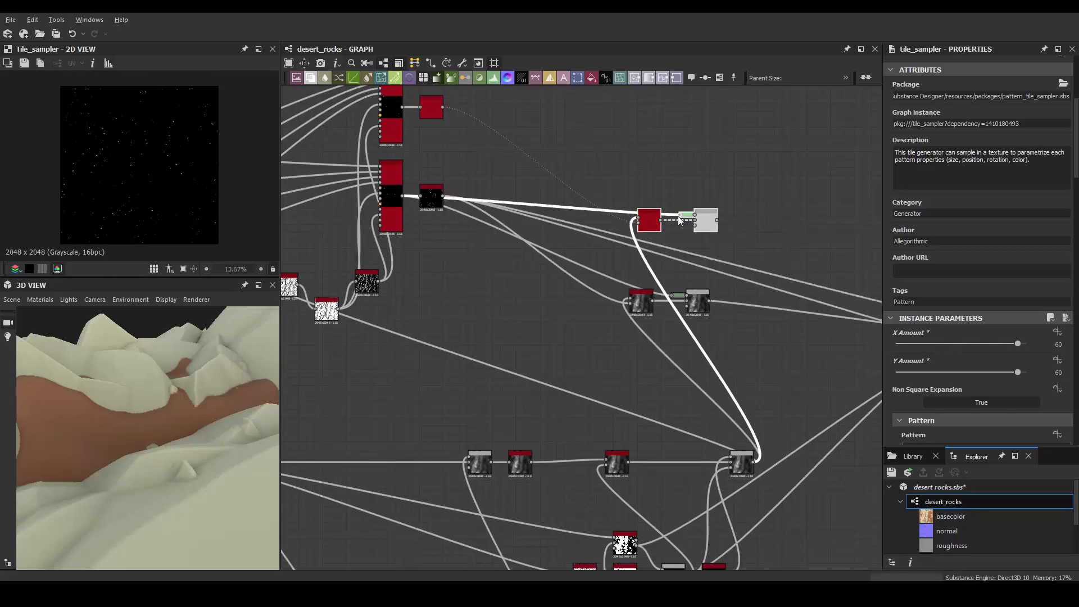
pyautogui.scroll(3, 602, 348)
pyautogui.doubleClick(602, 348)
pyautogui.scroll(-2, 637, 315)
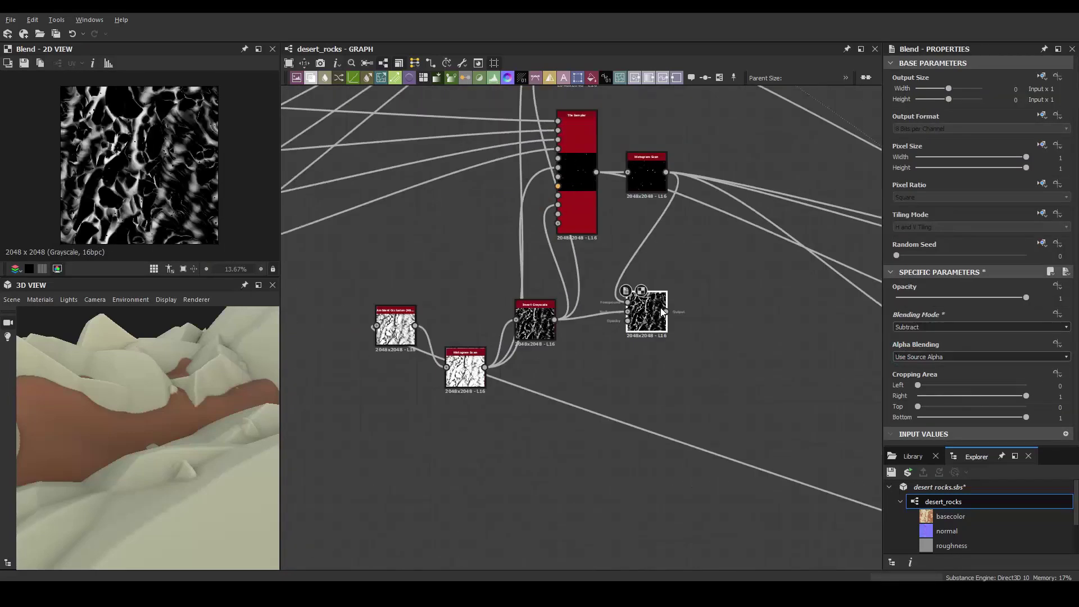
pyautogui.moveTo(730, 304); pyautogui.dragTo(449, 278, button='middle')
pyautogui.doubleClick(596, 309)
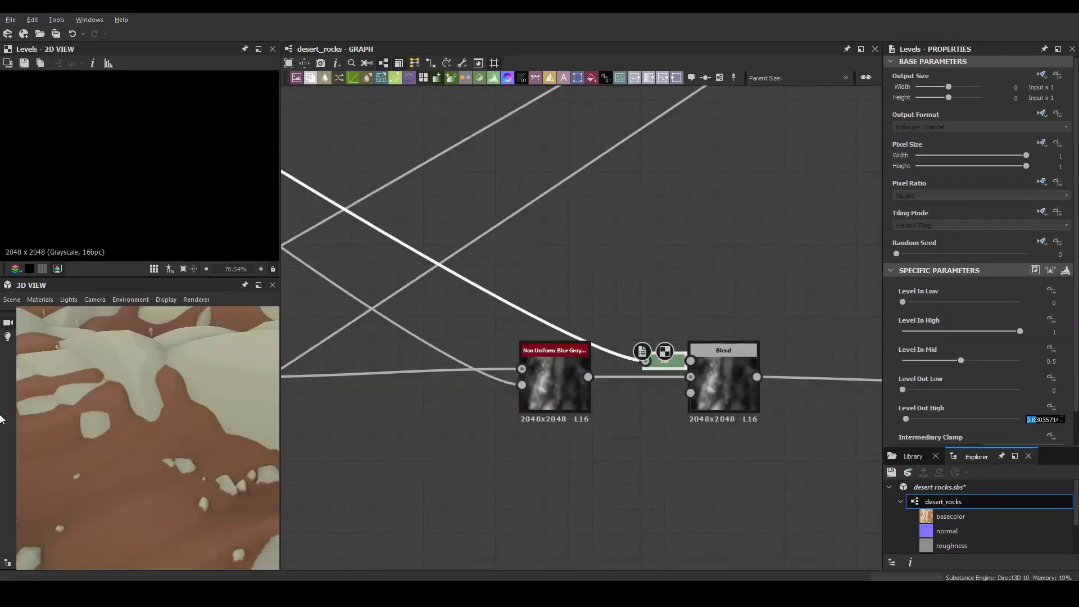
# Weaken the Directional Warp intensity and slightly strengthen the displacement
pyautogui.moveTo(17, 419)
pyautogui.mouseDown()
pyautogui.moveTo(228, 457)
pyautogui.moveTo(58, 474)
pyautogui.moveTo(264, 471)
pyautogui.mouseUp()
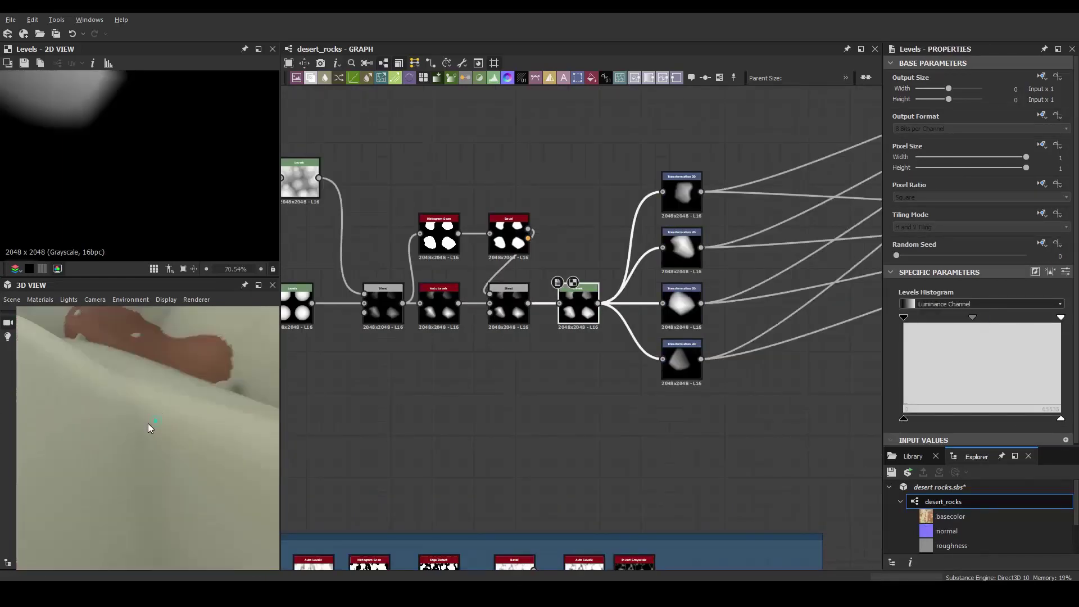
pyautogui.moveTo(148, 423)
pyautogui.mouseDown()
pyautogui.moveTo(140, 484)
pyautogui.moveTo(147, 362)
pyautogui.mouseUp()
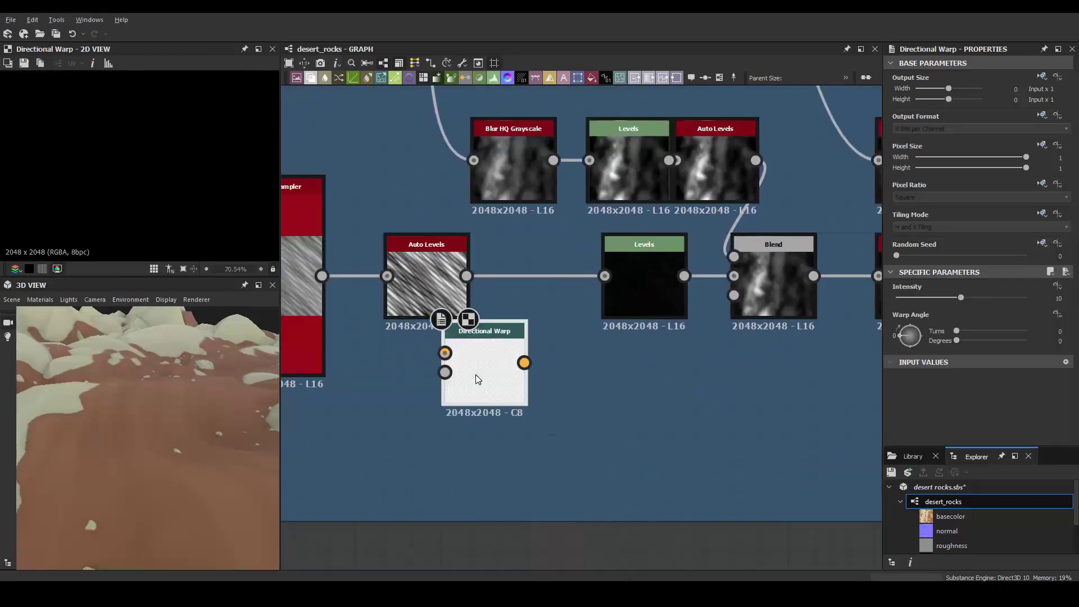
pyautogui.moveTo(961, 298); pyautogui.dragTo(920, 299)
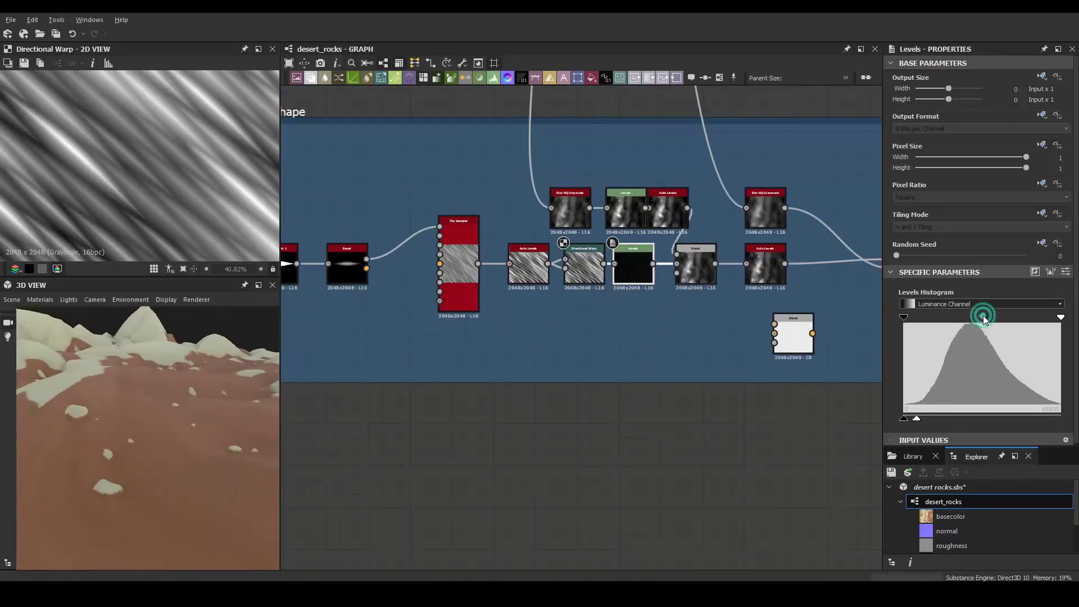
pyautogui.click(567, 196)
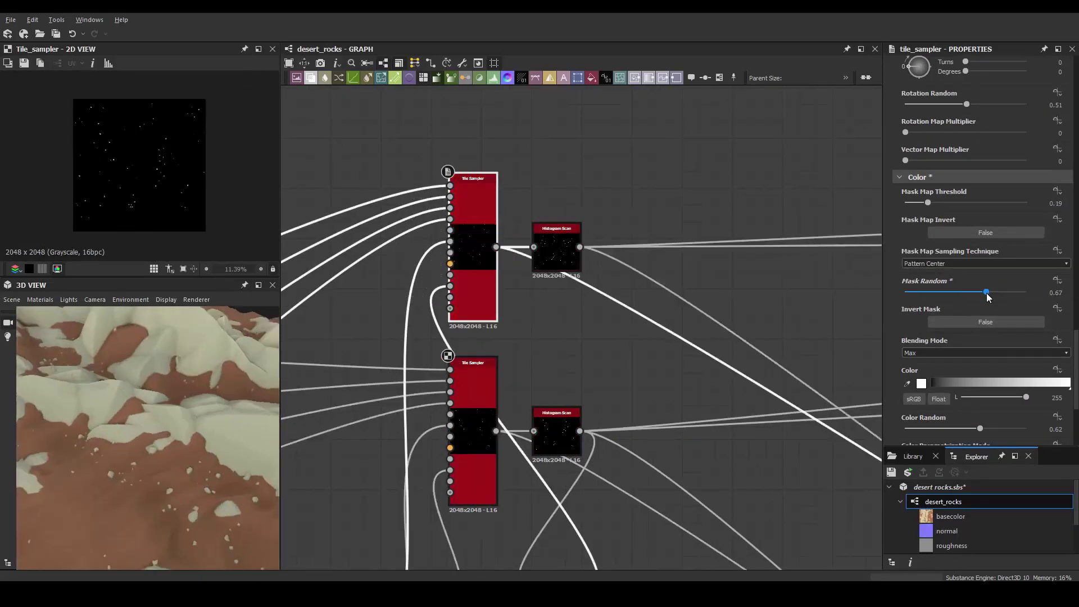
pyautogui.moveTo(967, 212); pyautogui.dragTo(972, 209)
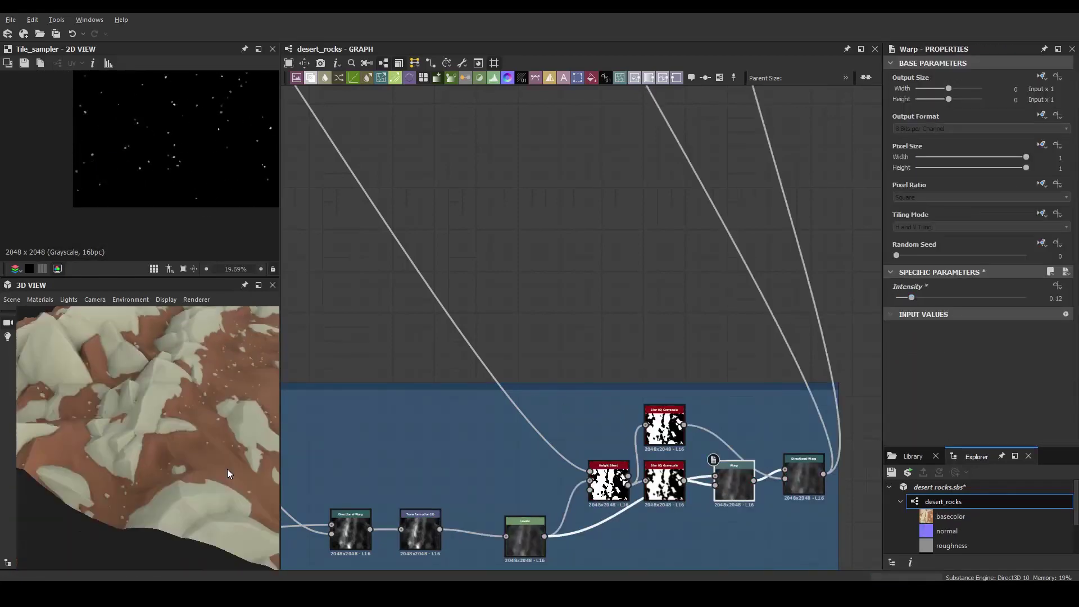
# Try shifting the pebble Transformation 2D offset, undoing unwanted changes
pyautogui.moveTo(228, 474)
pyautogui.mouseDown()
pyautogui.moveTo(193, 481)
pyautogui.moveTo(164, 378)
pyautogui.mouseUp()
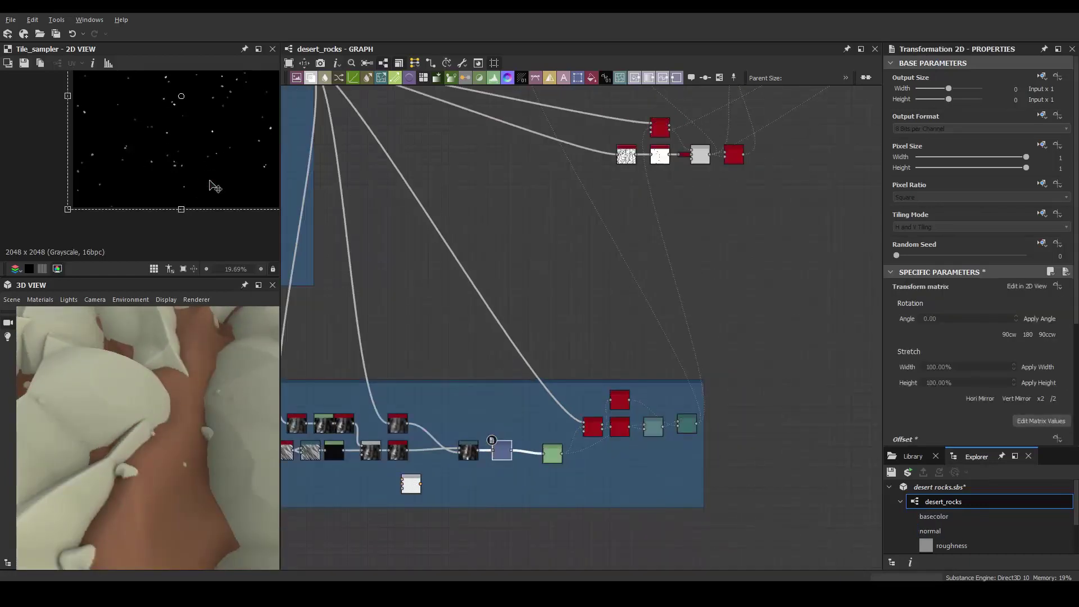
pyautogui.hotkey('ctrl', 'z')
pyautogui.moveTo(146, 365)
pyautogui.mouseDown()
pyautogui.moveTo(160, 442)
pyautogui.moveTo(192, 393)
pyautogui.mouseUp()
pyautogui.moveTo(154, 203); pyautogui.dragTo(148, 206)
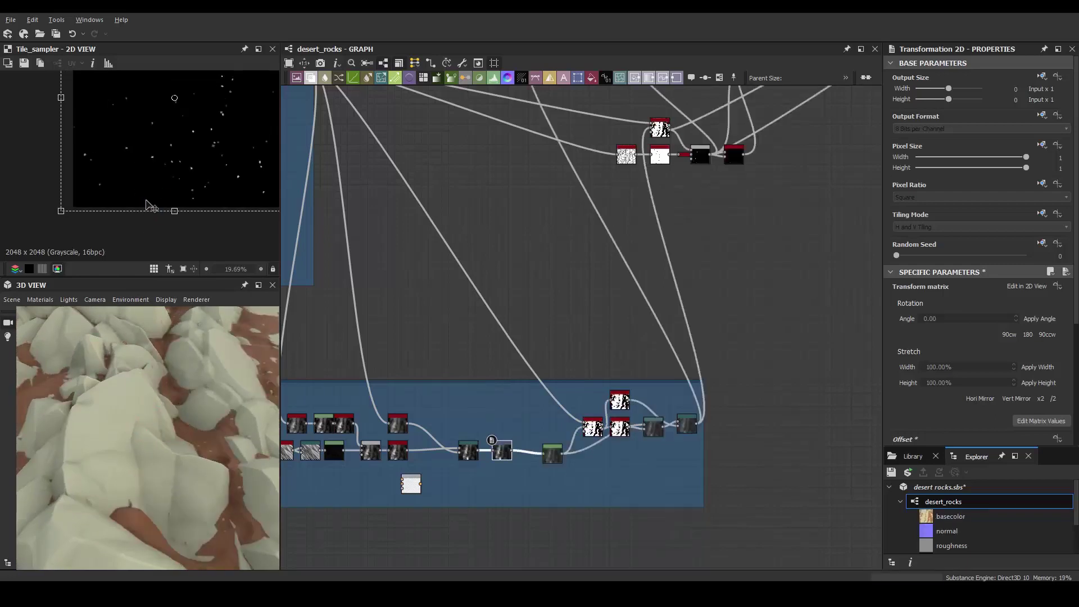
pyautogui.hotkey('ctrl', 'z')
pyautogui.moveTo(204, 491)
pyautogui.mouseDown()
pyautogui.moveTo(154, 439)
pyautogui.moveTo(183, 400)
pyautogui.mouseUp()
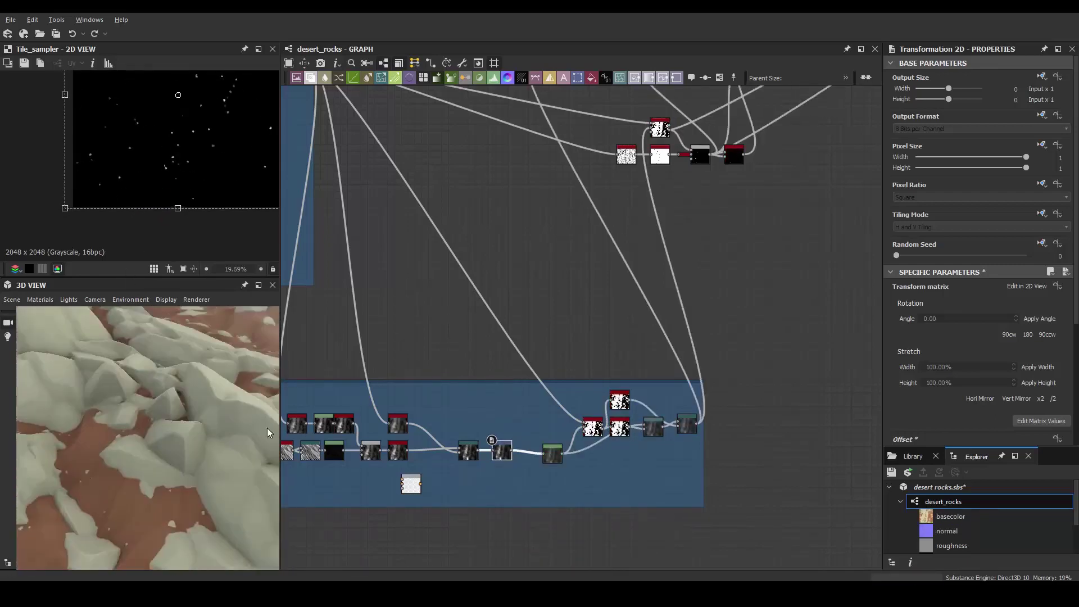
pyautogui.moveTo(268, 428); pyautogui.dragTo(27, 382)
pyautogui.moveTo(90, 446); pyautogui.dragTo(111, 433)
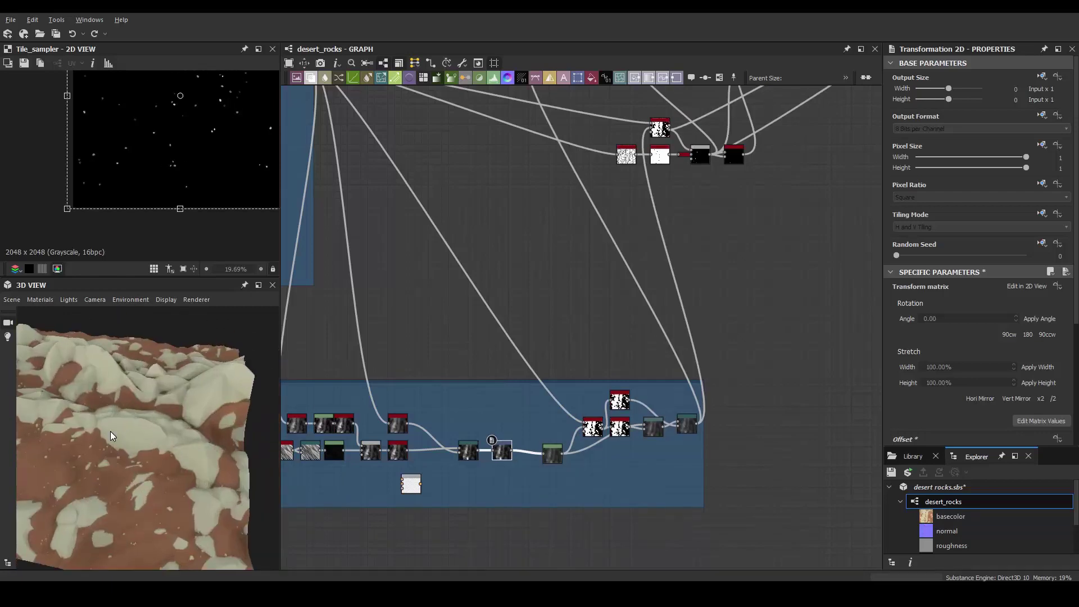
# Raise the pebble Mask Random slightly and nudge the Warp intensity up
pyautogui.moveTo(1002, 300); pyautogui.dragTo(1006, 300)
pyautogui.moveTo(124, 404); pyautogui.dragTo(80, 389)
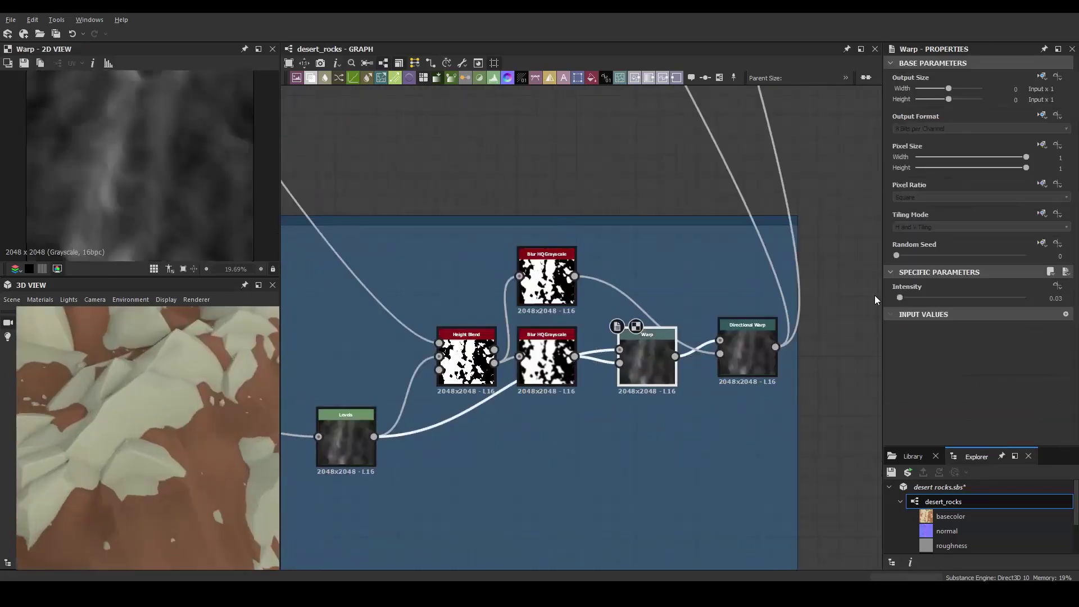
pyautogui.moveTo(910, 299); pyautogui.dragTo(912, 298)
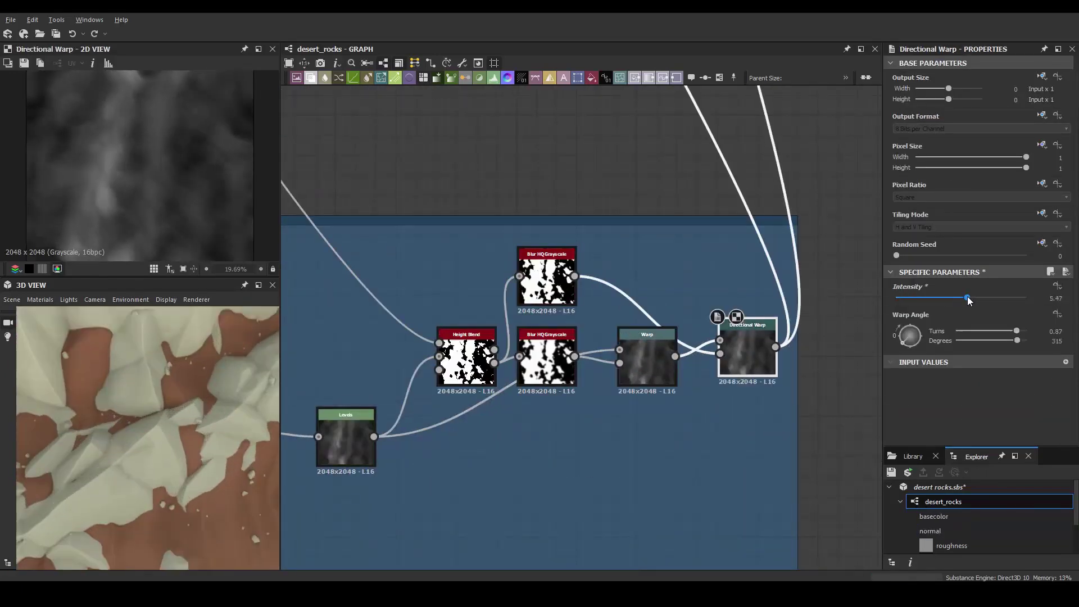
pyautogui.moveTo(130, 430); pyautogui.dragTo(162, 445)
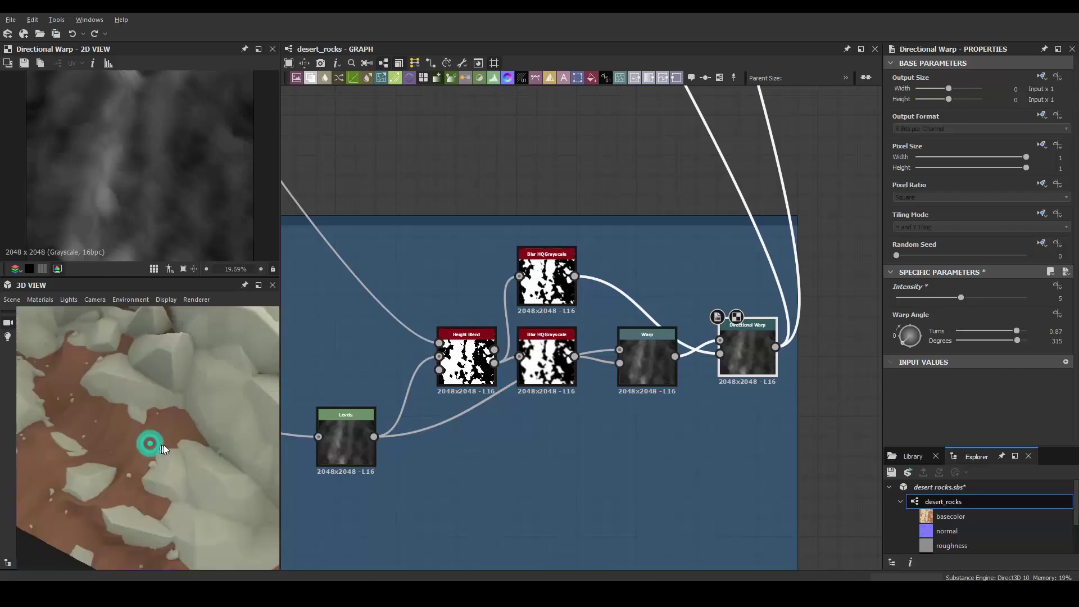
pyautogui.moveTo(900, 299); pyautogui.dragTo(901, 299)
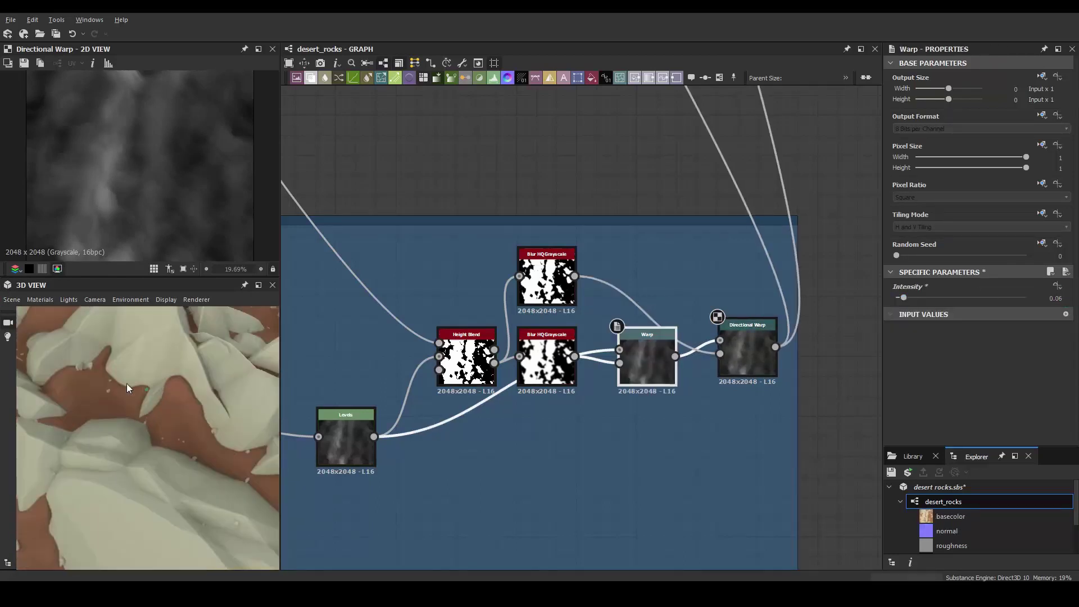
pyautogui.moveTo(159, 429); pyautogui.dragTo(204, 441)
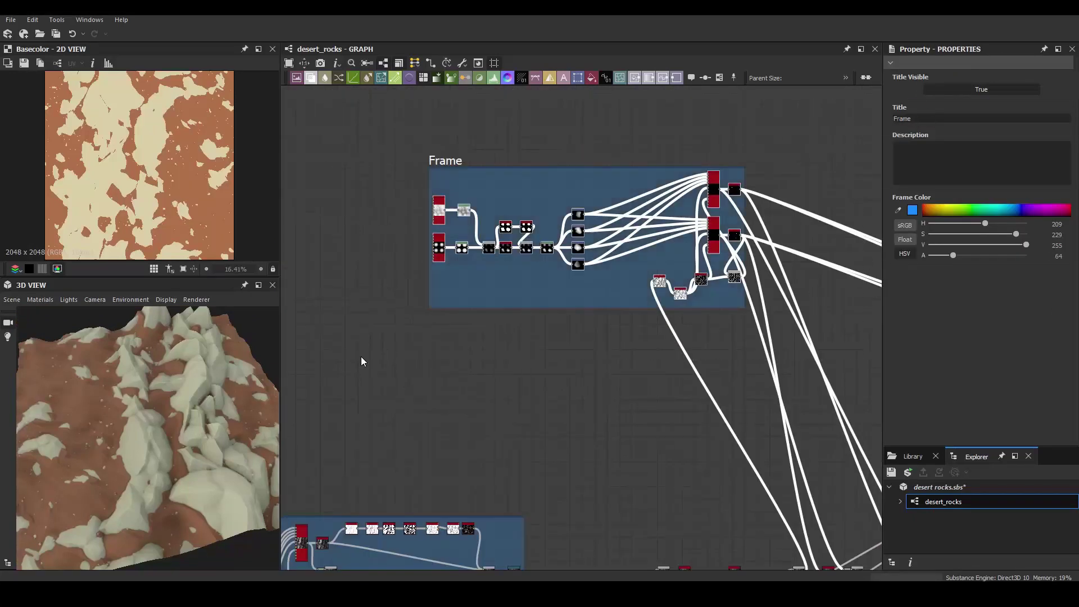
# Title the frame 'Small Rocks' and inspect the noise and Blend nodes
pyautogui.write('Small Rocks')
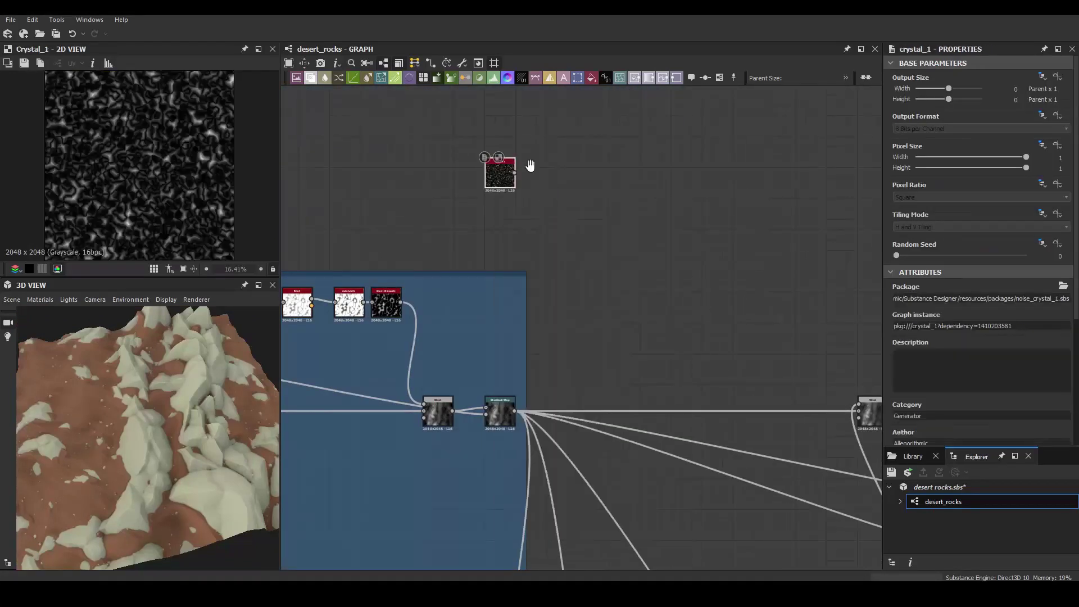
pyautogui.click(555, 233)
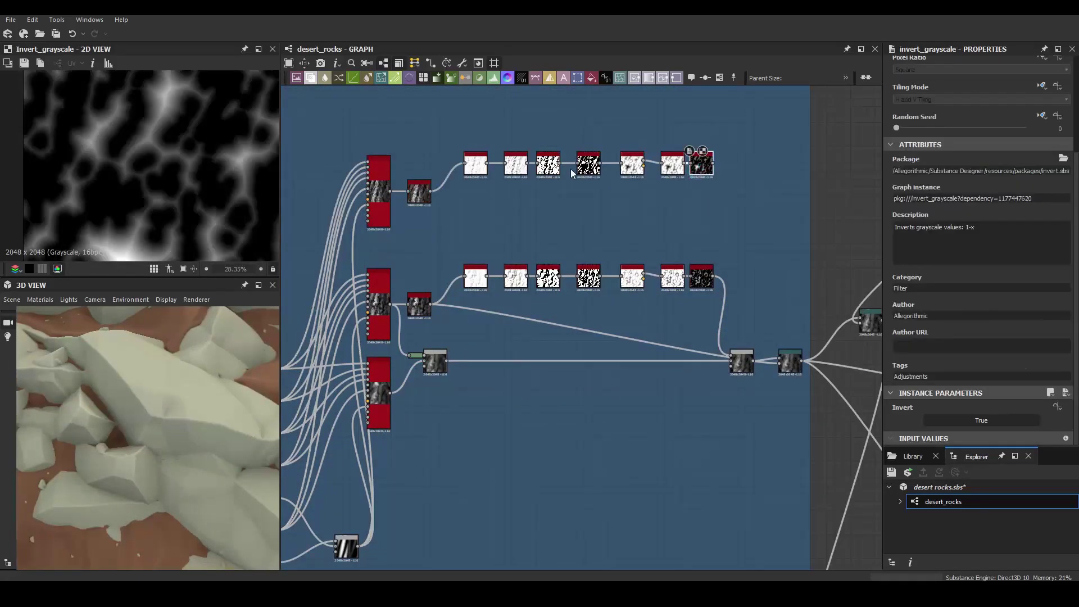
pyautogui.scroll(3, 607, 308)
pyautogui.click(590, 277)
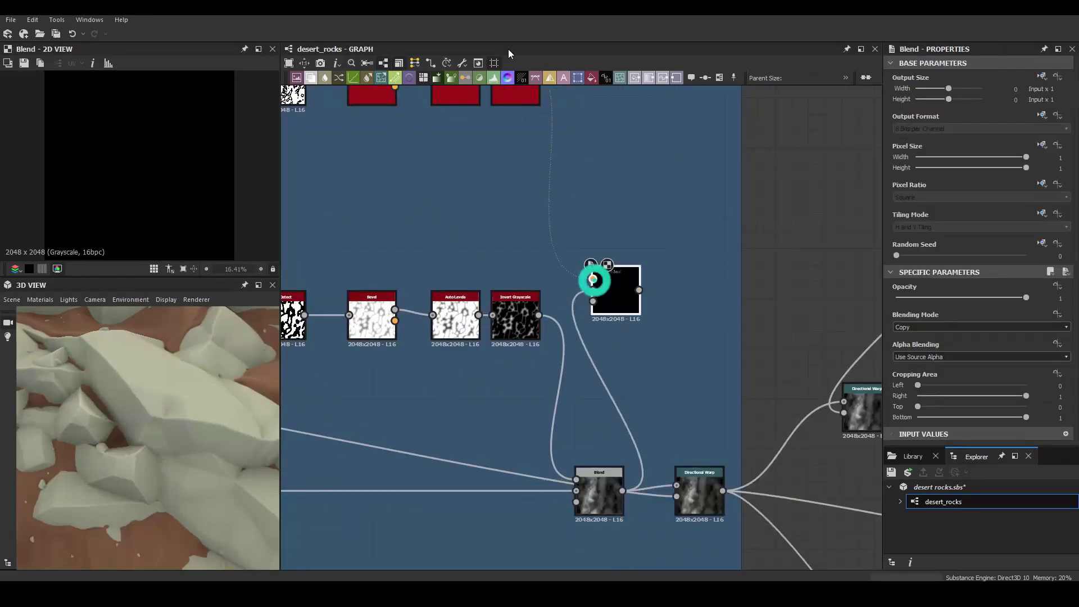
pyautogui.scroll(2, 608, 394)
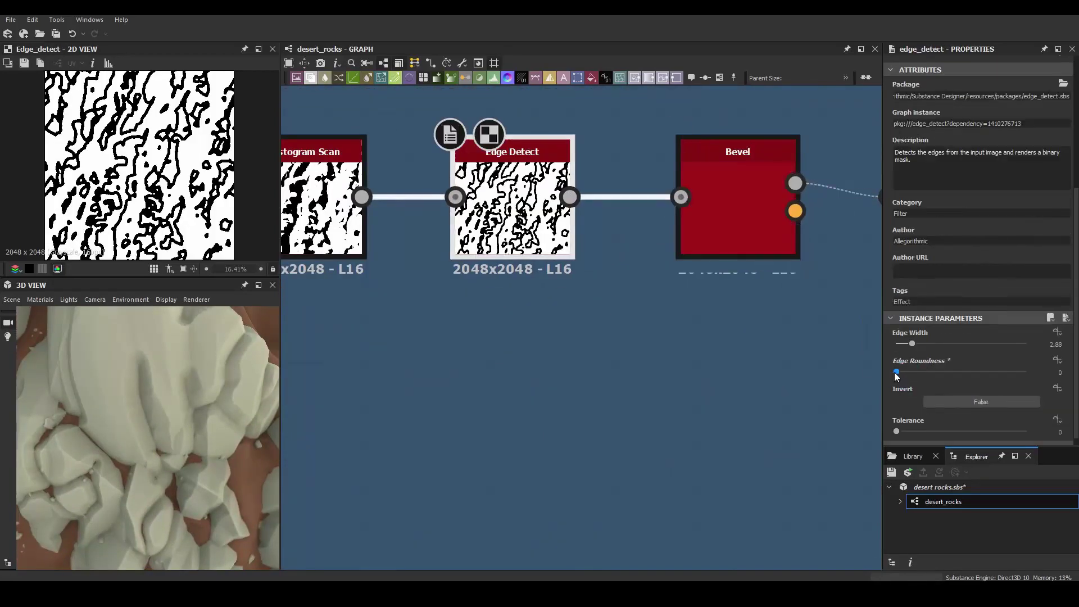
# Raise Edge Detect's Edge Roundness and adjust its Edge Width
pyautogui.moveTo(896, 372); pyautogui.dragTo(941, 372)
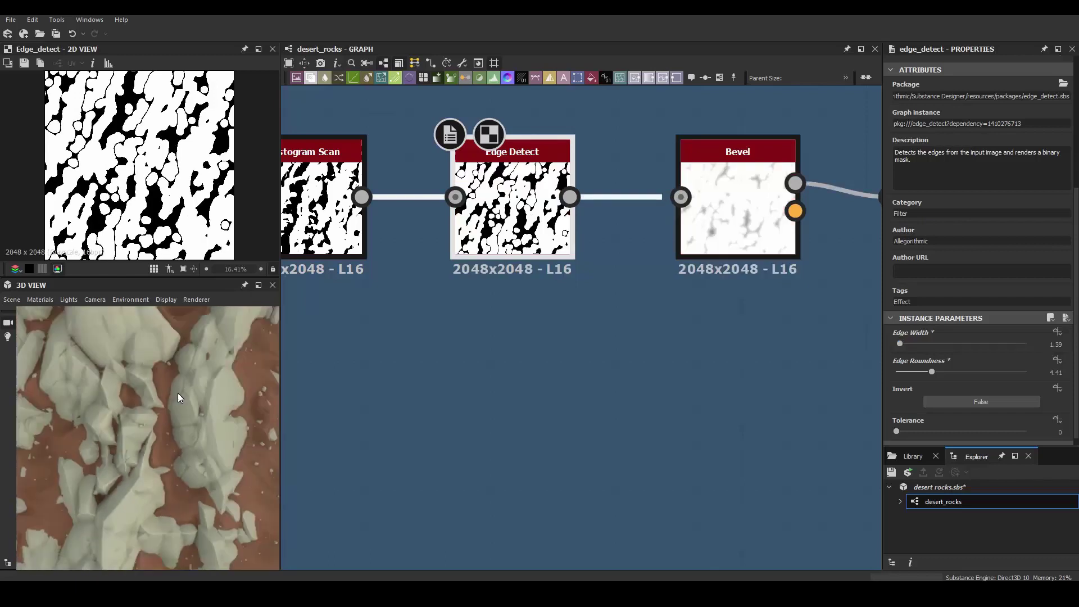
pyautogui.moveTo(179, 393); pyautogui.dragTo(204, 379)
pyautogui.moveTo(904, 344); pyautogui.dragTo(913, 349)
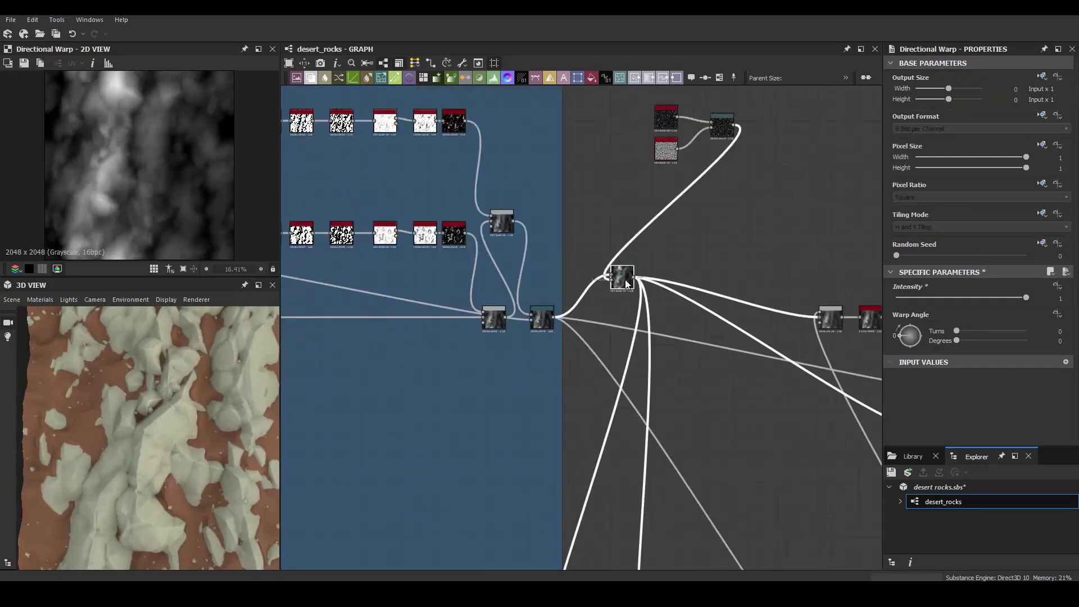
pyautogui.click(581, 230)
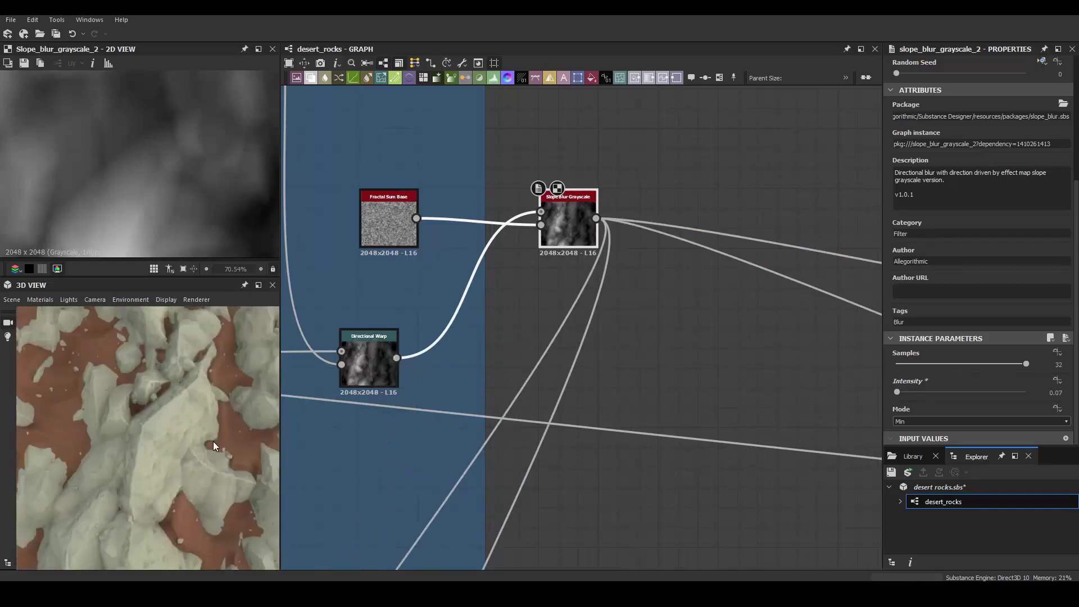
# Set the Tile Sampler to Paraboloid pebbles, masked by the HBAO Auto Levels, with raised Mask Random
pyautogui.scroll(-10, 963, 287)
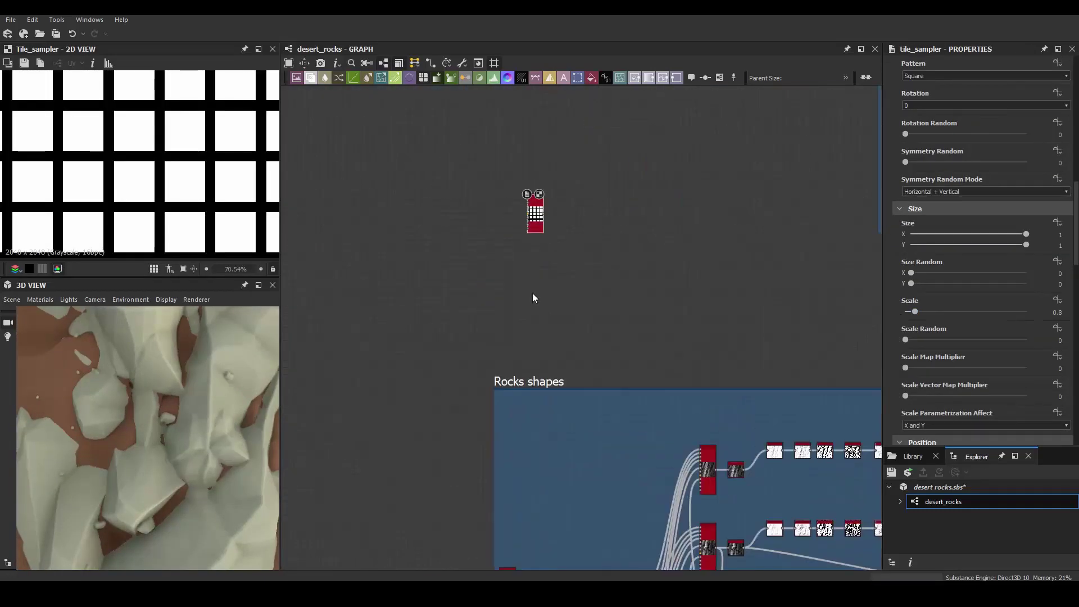
pyautogui.click(923, 372)
pyautogui.scroll(-5, 1007, 346)
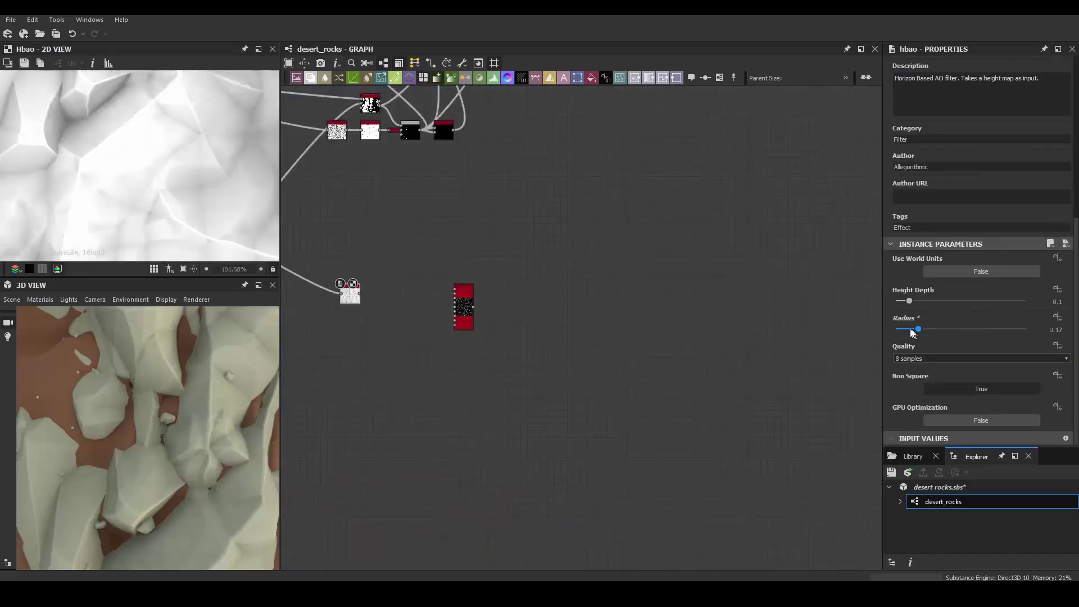
pyautogui.moveTo(548, 328); pyautogui.dragTo(549, 289)
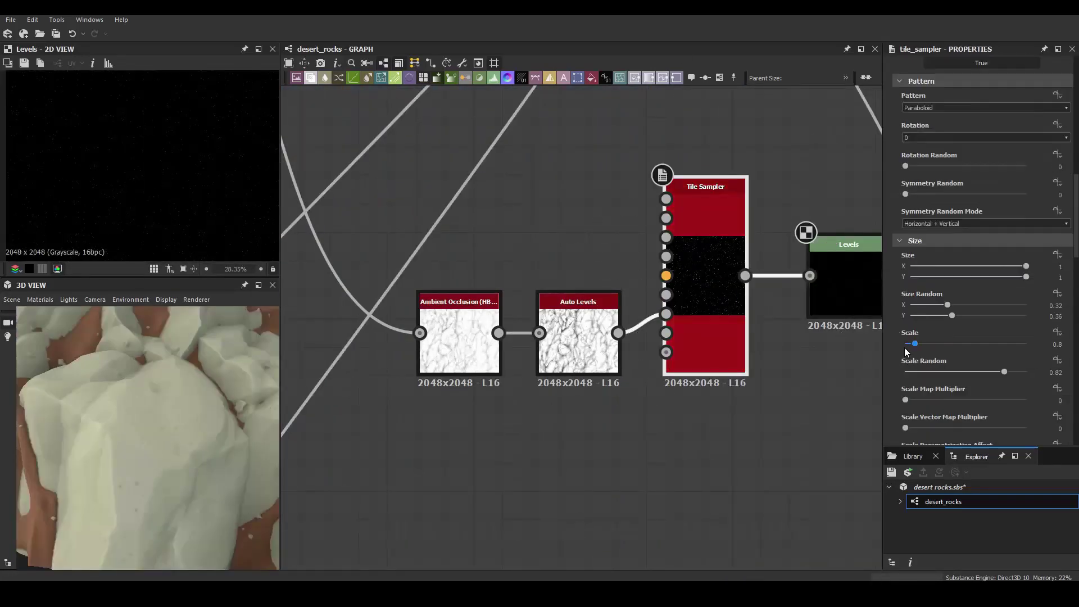
pyautogui.scroll(-10, 984, 281)
pyautogui.click(1019, 371)
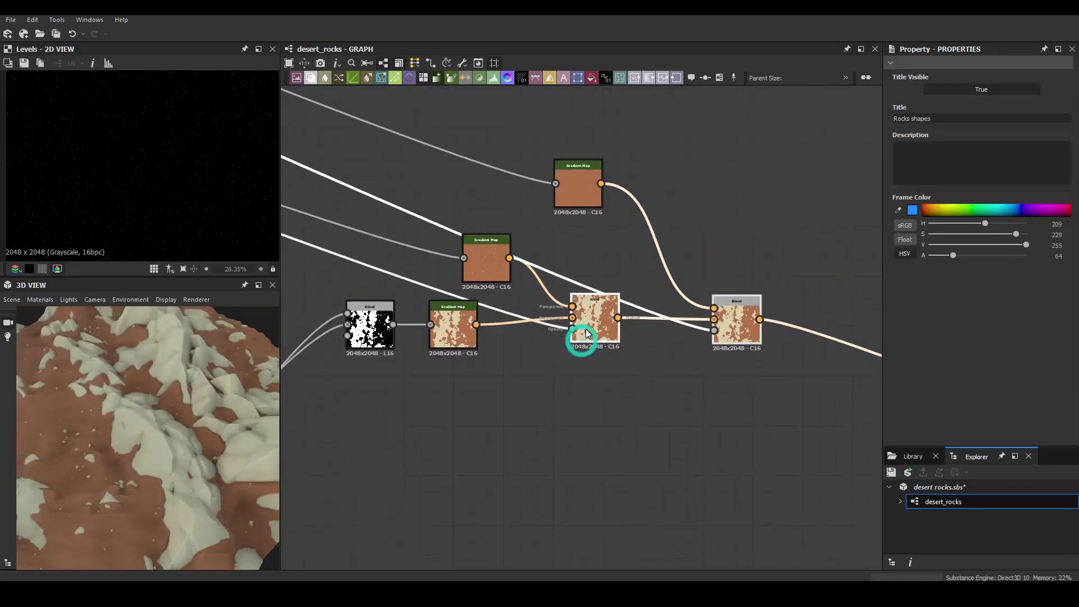
pyautogui.rightClick(587, 334)
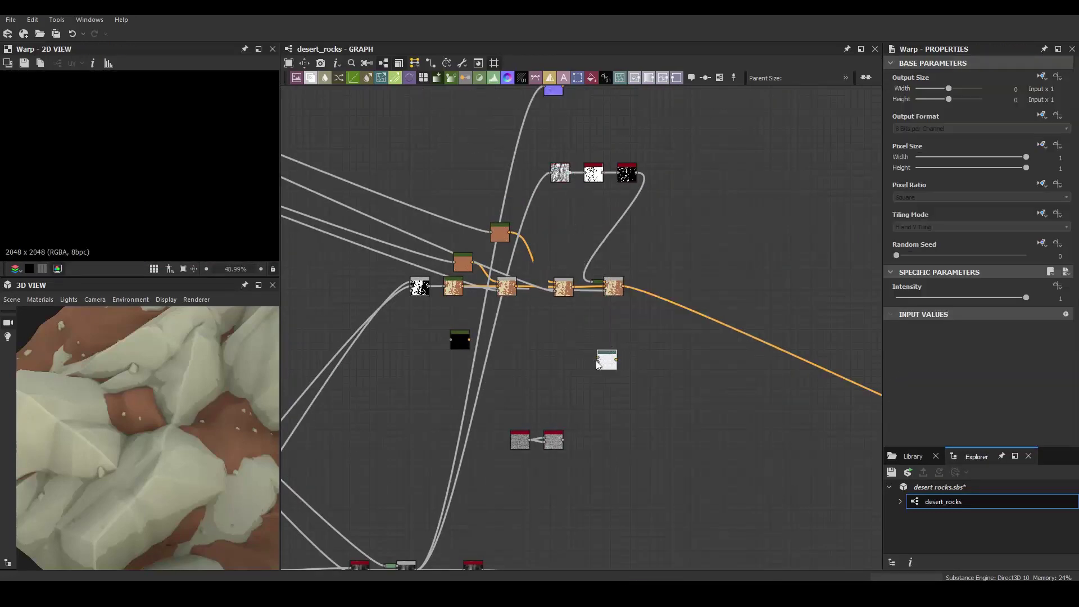
# Blend the speckle layer onto the colour chain in Add (Linear Dodge) mode, nudging its opacity
pyautogui.doubleClick(724, 312)
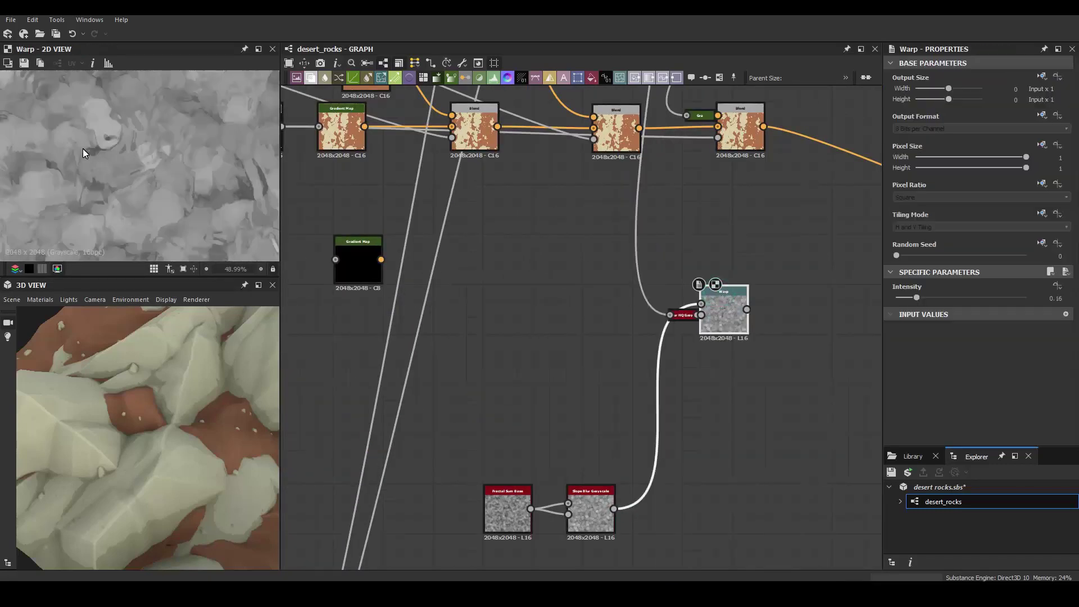
pyautogui.scroll(2, 143, 167)
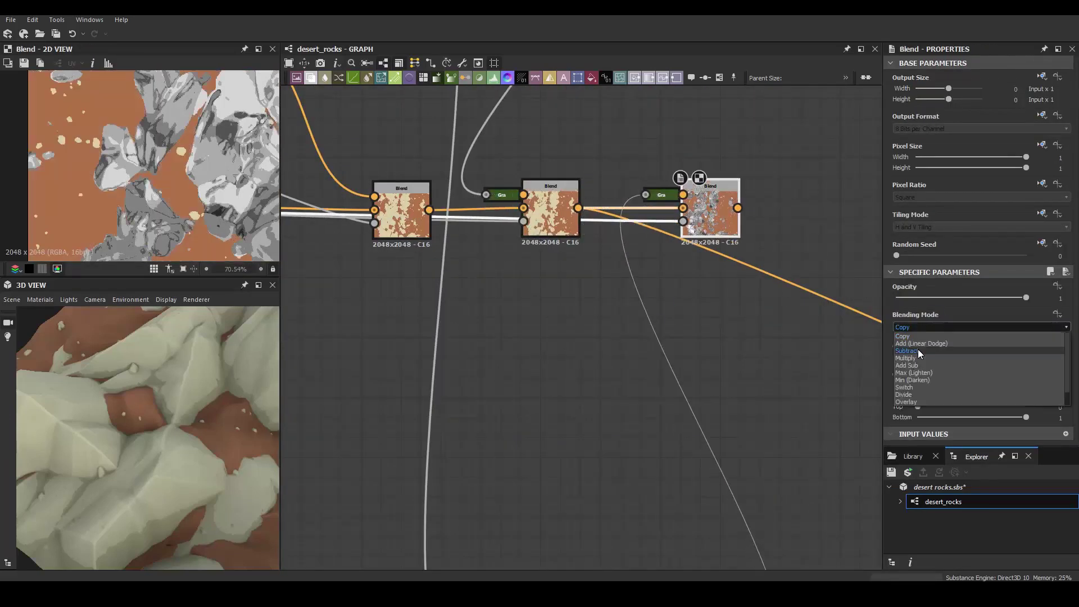
pyautogui.moveTo(245, 379)
pyautogui.mouseDown()
pyautogui.moveTo(172, 372)
pyautogui.moveTo(121, 390)
pyautogui.moveTo(230, 384)
pyautogui.moveTo(163, 359)
pyautogui.mouseUp()
pyautogui.moveTo(911, 298); pyautogui.dragTo(916, 298)
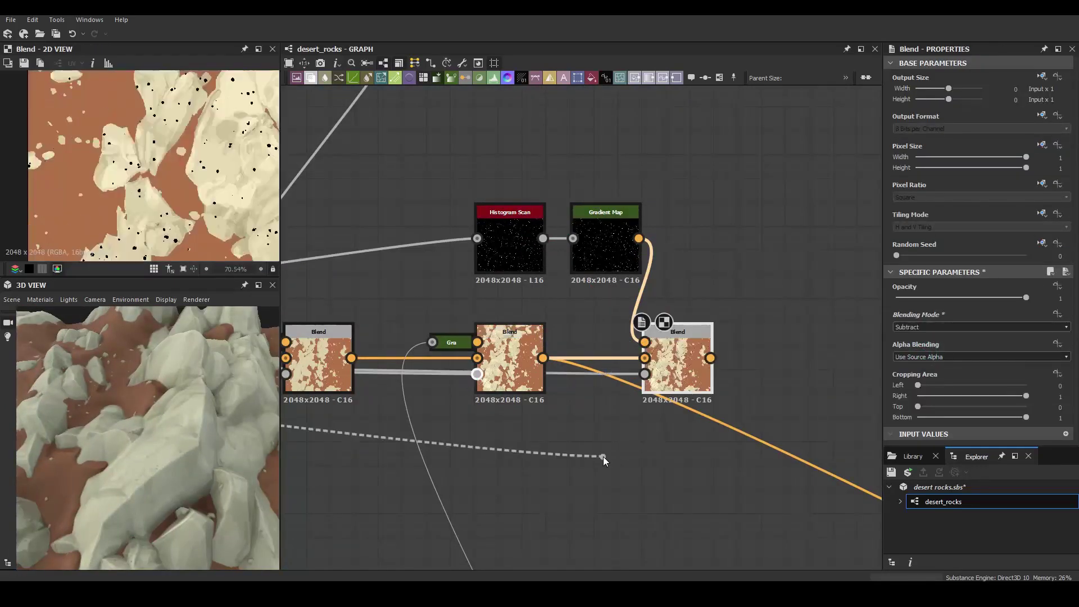
pyautogui.moveTo(912, 297); pyautogui.dragTo(905, 297)
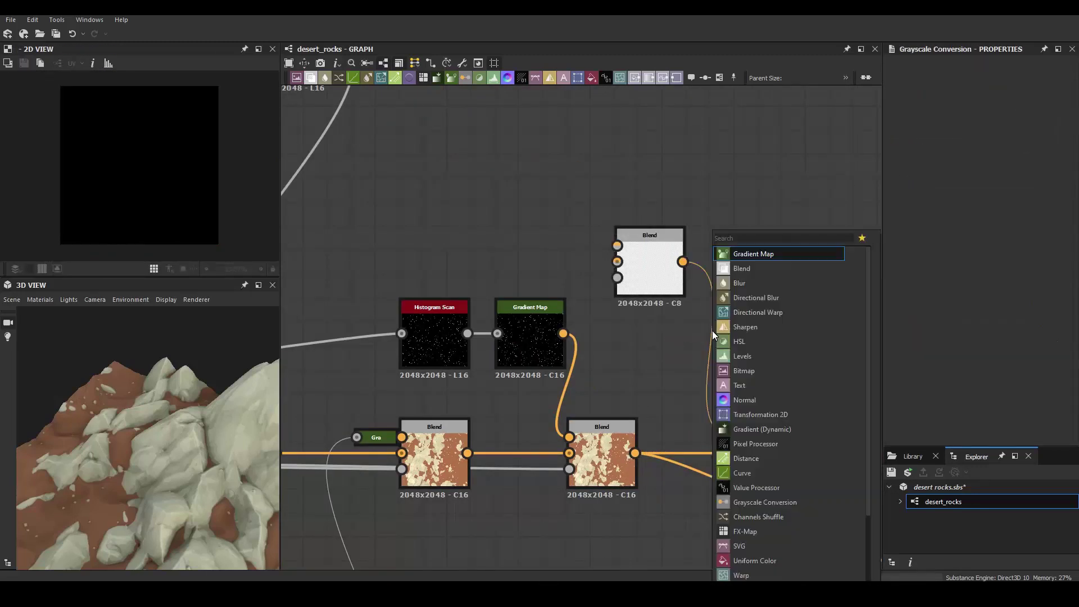
pyautogui.click(908, 342)
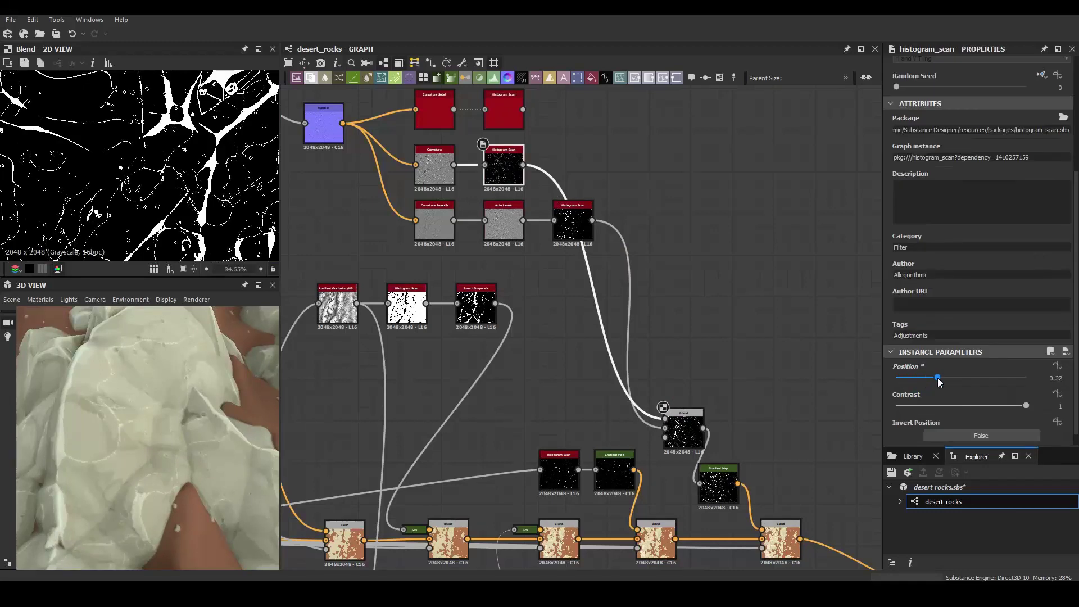
# Raise the speckle mask threshold, set the occlusion mask threshold to about half, and add a Histogram Scan
pyautogui.moveTo(938, 378); pyautogui.dragTo(944, 377)
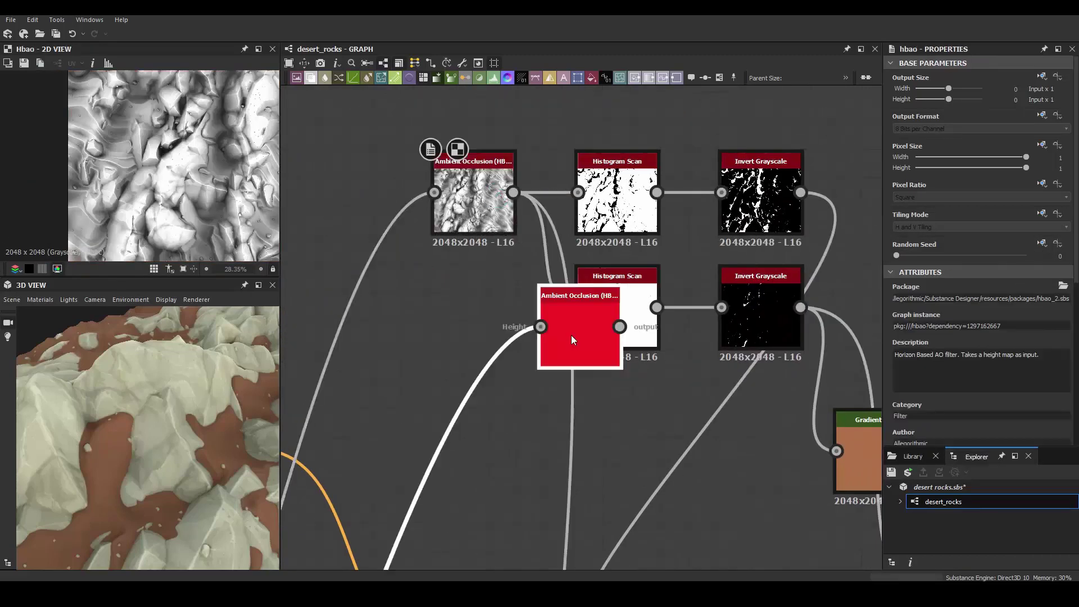
pyautogui.moveTo(961, 354); pyautogui.dragTo(969, 353)
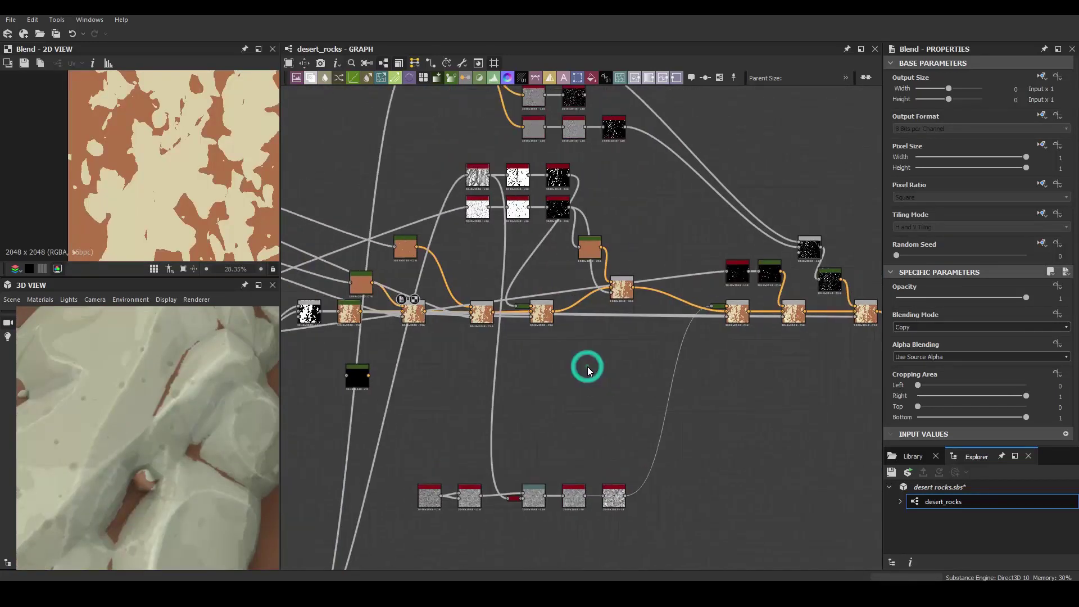
pyautogui.click(588, 366)
pyautogui.doubleClick(590, 371)
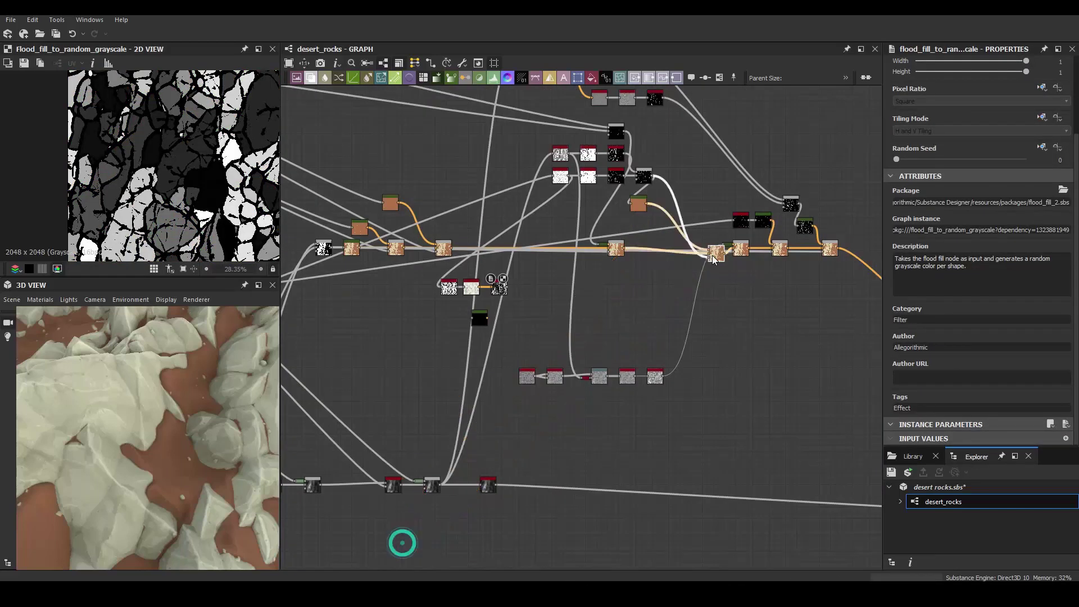
# Build the flood-fill random grayscale chain and blend it over the rocks at about 0.12 opacity
pyautogui.press('space')
pyautogui.press('Return')
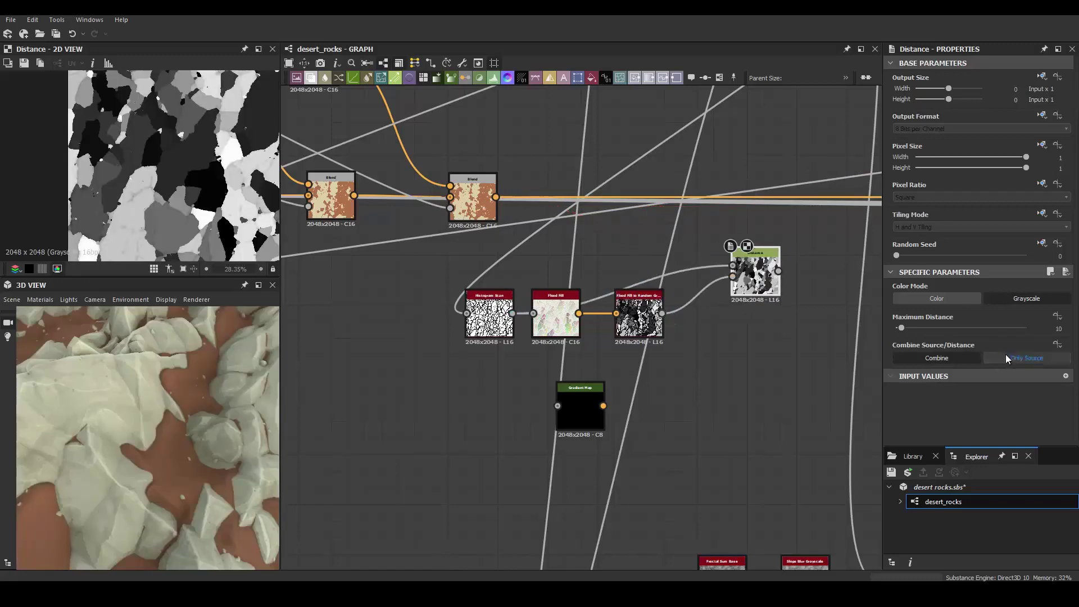
pyautogui.moveTo(476, 186); pyautogui.dragTo(539, 235)
pyautogui.press('Return')
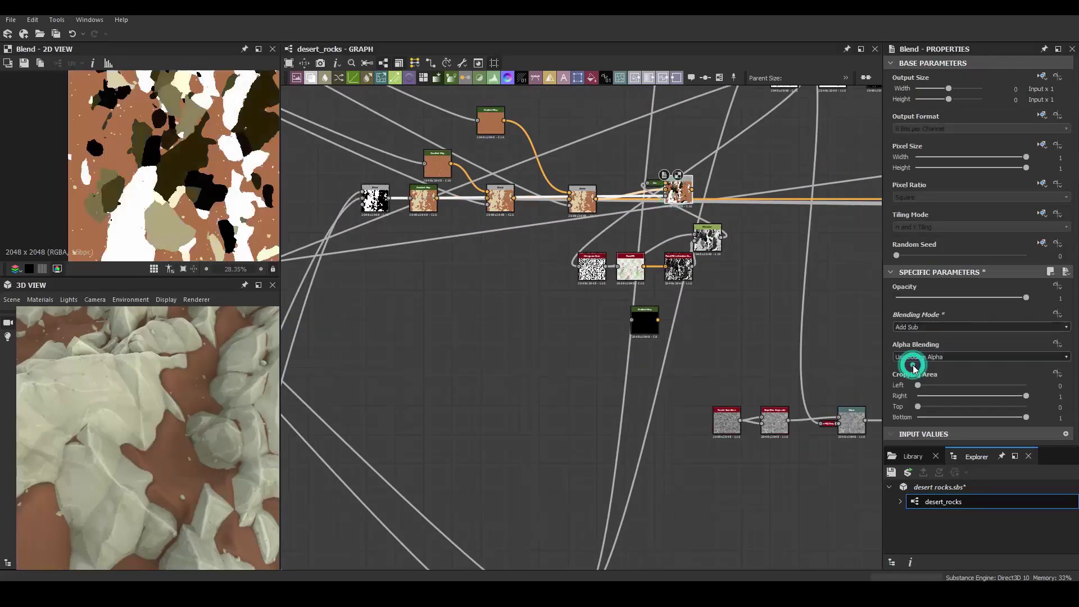
pyautogui.scroll(3, 715, 205)
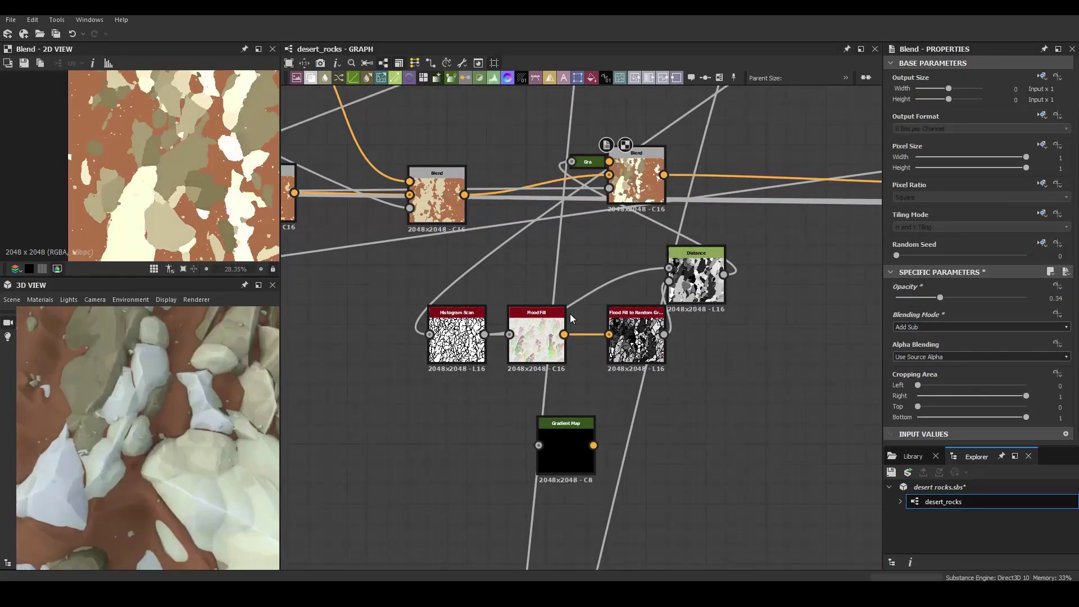
pyautogui.moveTo(214, 405); pyautogui.dragTo(268, 432)
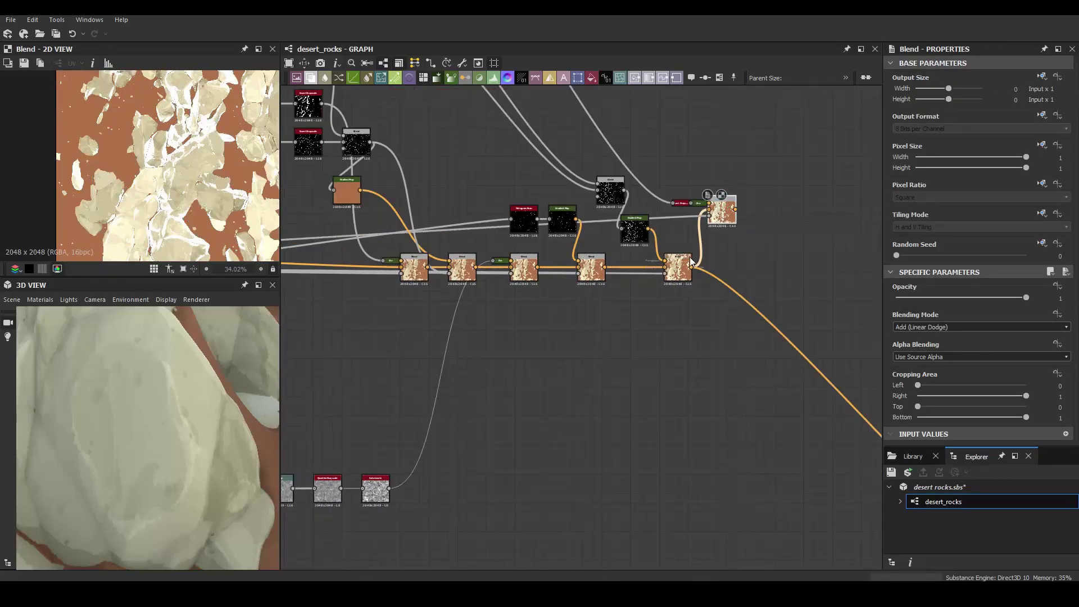
pyautogui.scroll(5, 434, 227)
pyautogui.moveTo(903, 297); pyautogui.dragTo(912, 297)
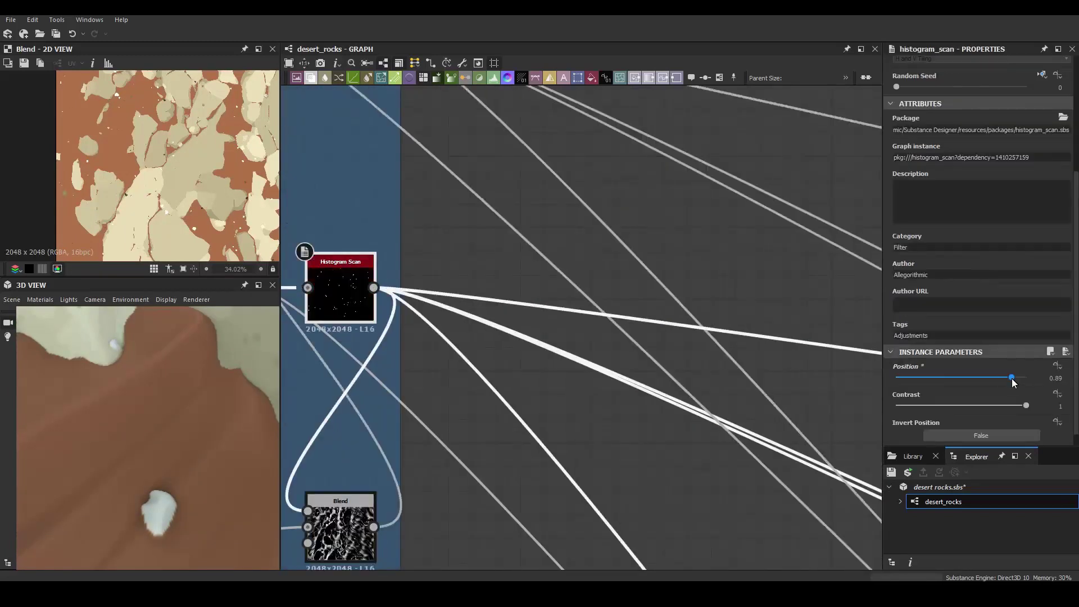
# Raise the rock mask threshold to 0.95, then review the Gradient Map and sand Directional Warp
pyautogui.moveTo(1012, 378); pyautogui.dragTo(1021, 378)
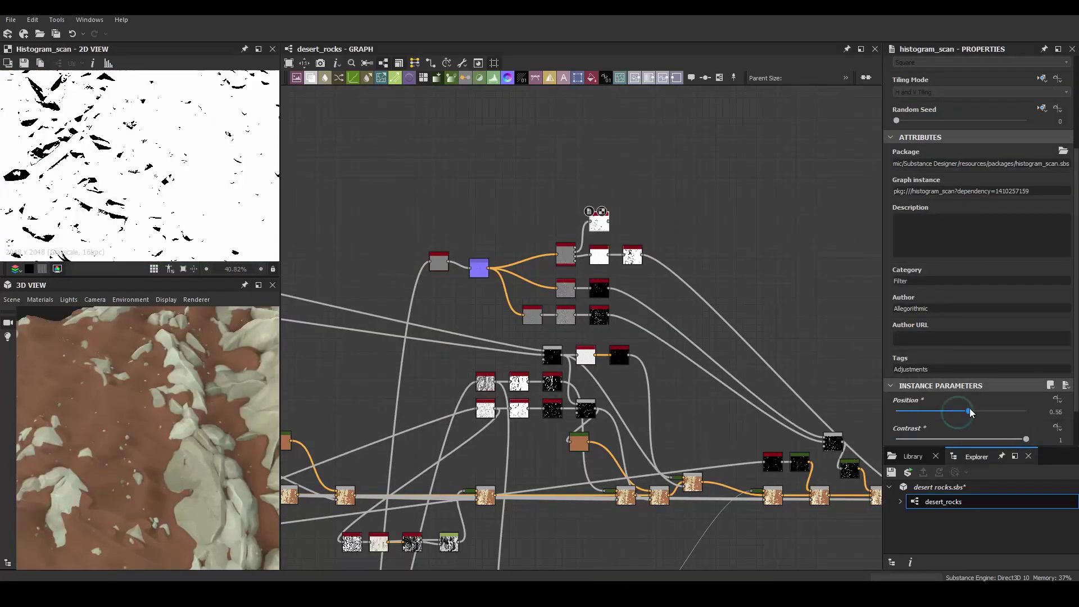
pyautogui.scroll(3, 699, 345)
pyautogui.click(699, 337)
pyautogui.scroll(3, 685, 201)
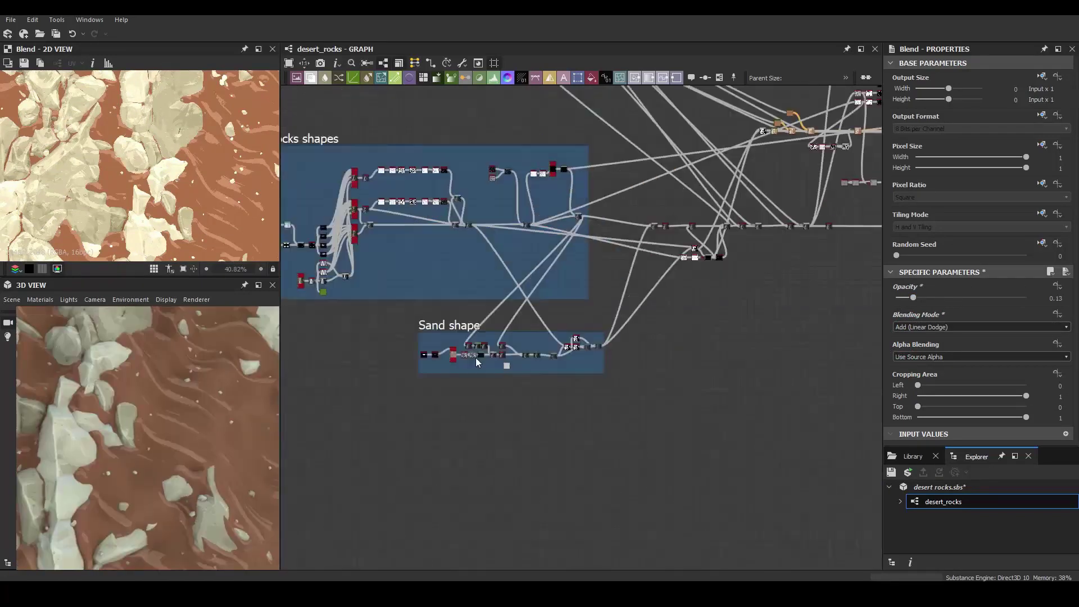
pyautogui.click(534, 295)
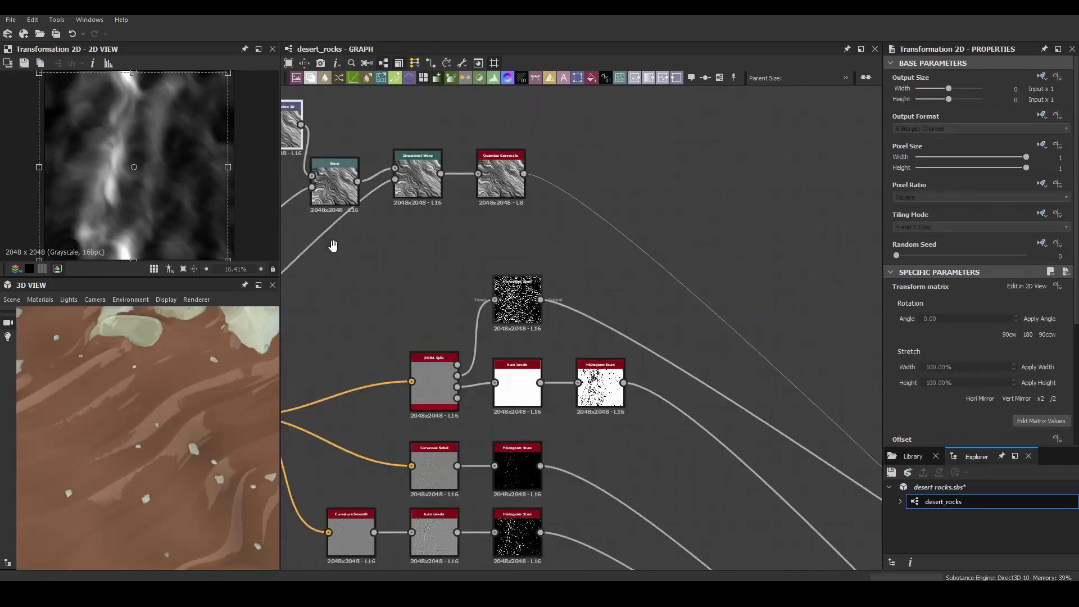
# Fade the additive layer to 0.05 opacity, widen the sand ripples into thick stripes, and add a Tile Sampler
pyautogui.moveTo(917, 287); pyautogui.dragTo(890, 295)
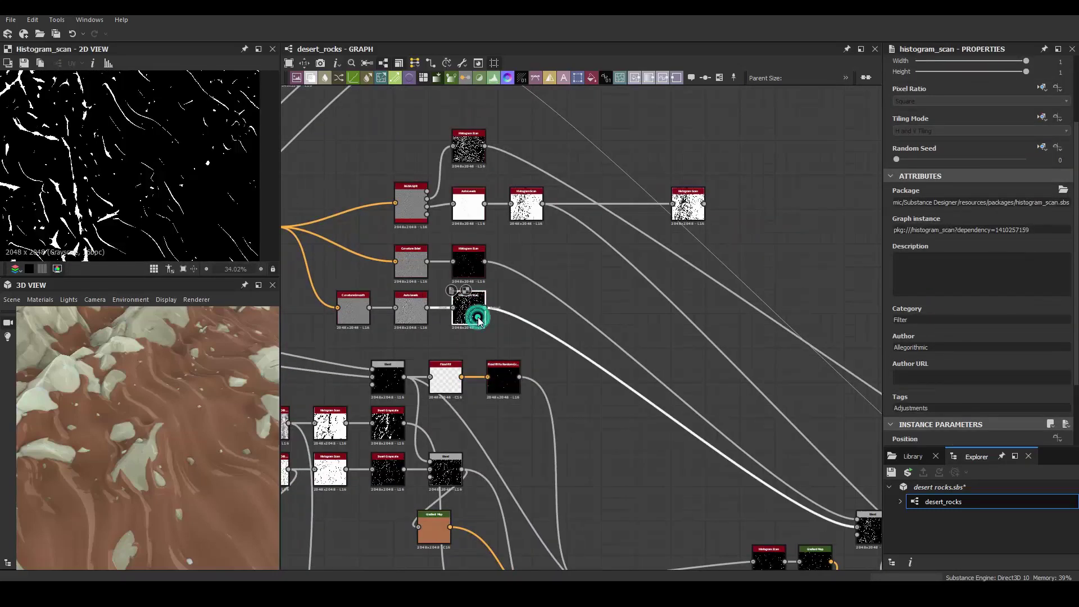
pyautogui.moveTo(898, 362); pyautogui.dragTo(954, 362)
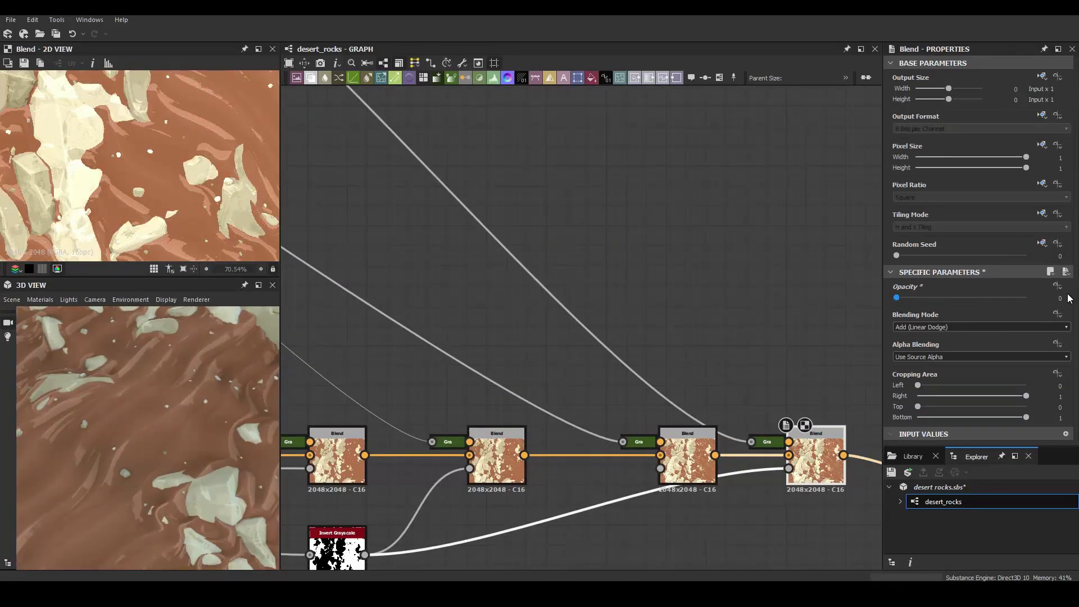
pyautogui.scroll(5, 170, 480)
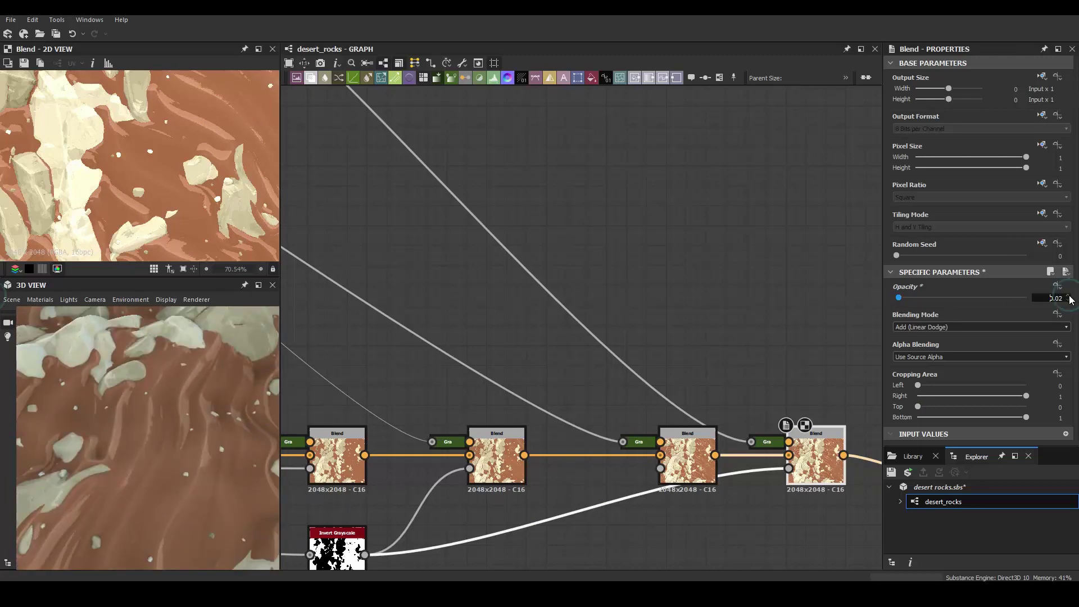
pyautogui.press('space')
pyautogui.write('tile')
pyautogui.click(595, 208)
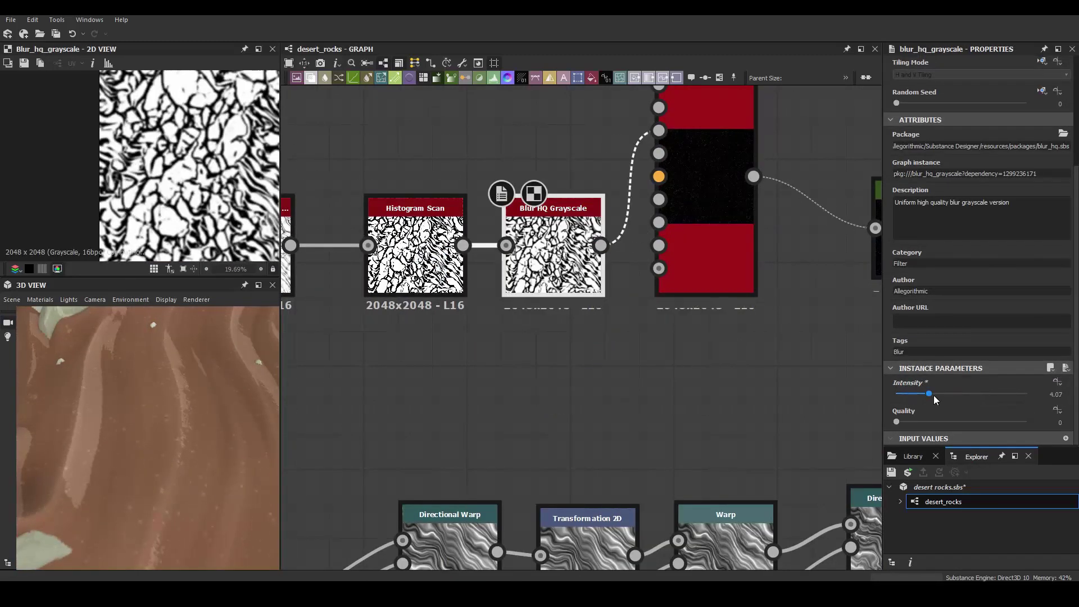
# Soften the stripe mask by adjusting the Blur HQ intensity
pyautogui.moveTo(977, 394); pyautogui.dragTo(968, 395)
pyautogui.moveTo(164, 447)
pyautogui.mouseDown()
pyautogui.moveTo(252, 455)
pyautogui.moveTo(192, 400)
pyautogui.moveTo(211, 475)
pyautogui.mouseUp()
pyautogui.scroll(-5, 476, 402)
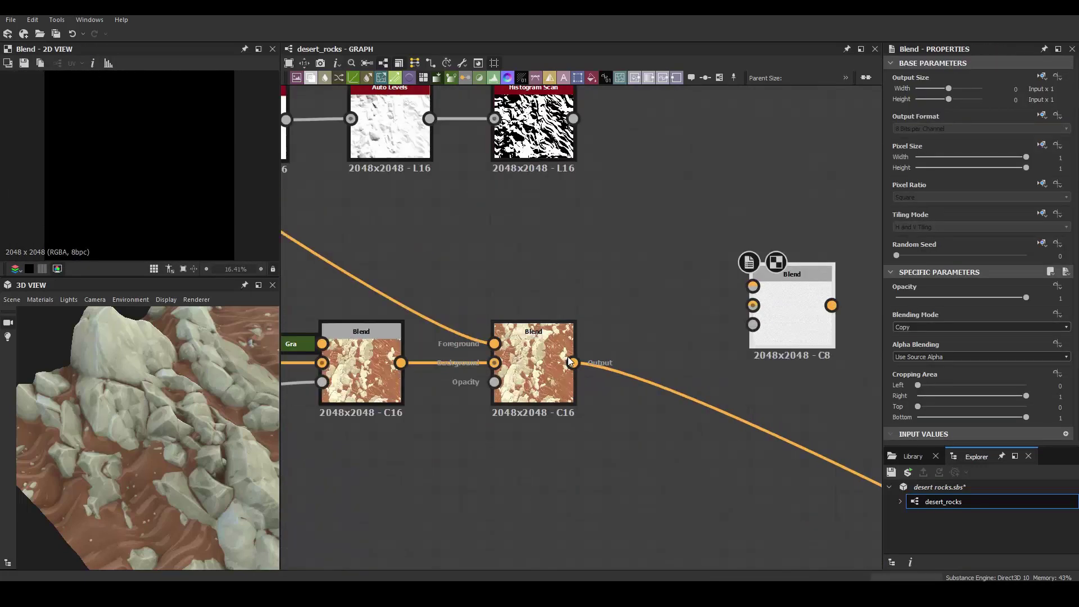
# Change the layer's blending mode, raise its opacity from 0.09 to 0.19, and preview on a sphere
pyautogui.click(933, 327)
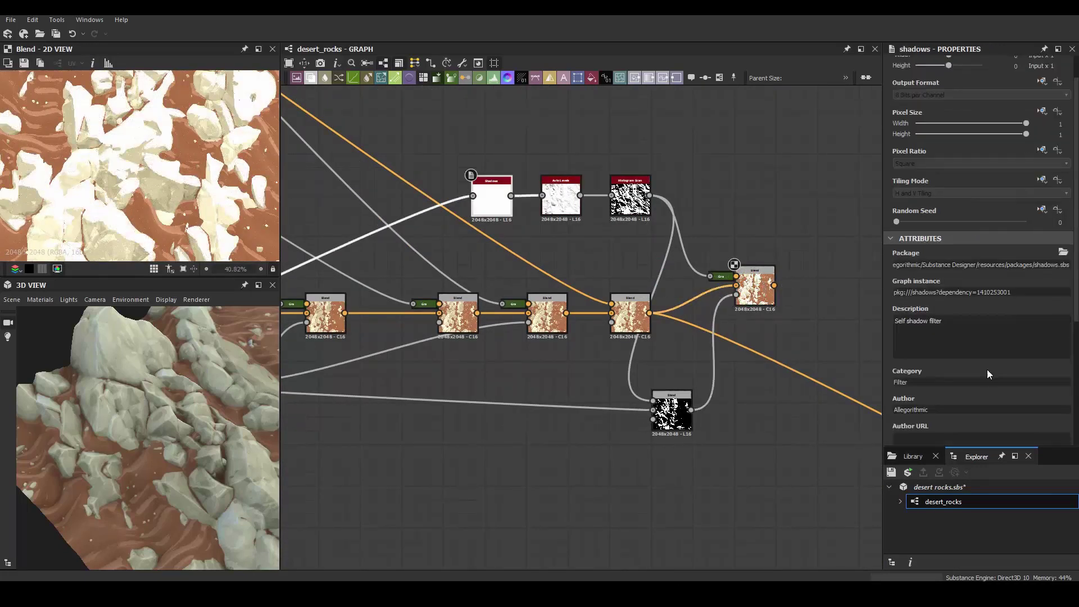
pyautogui.scroll(-5, 990, 374)
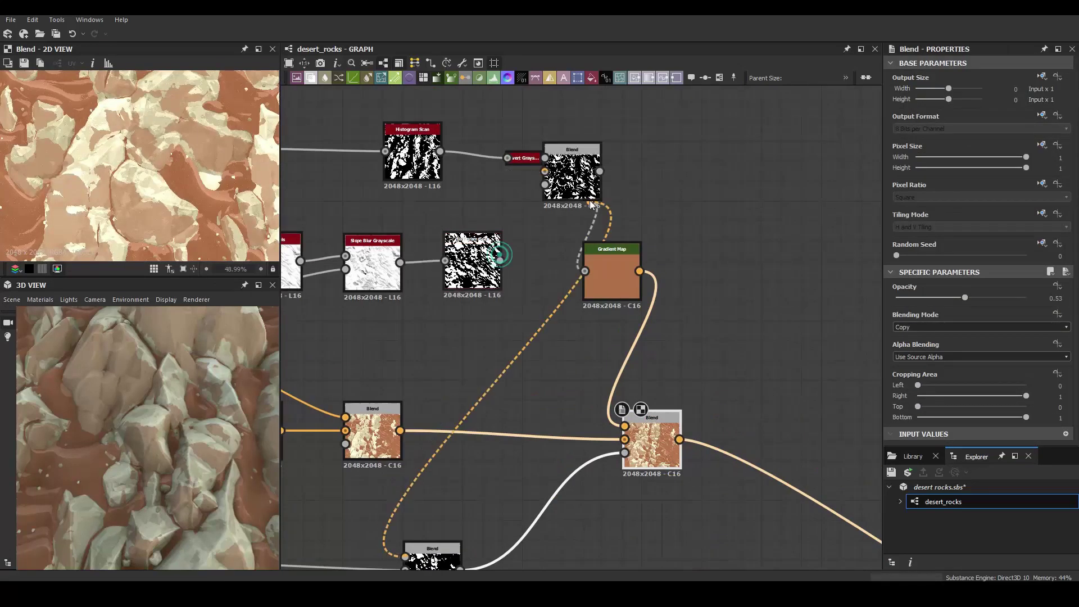
pyautogui.moveTo(908, 298); pyautogui.dragTo(920, 298)
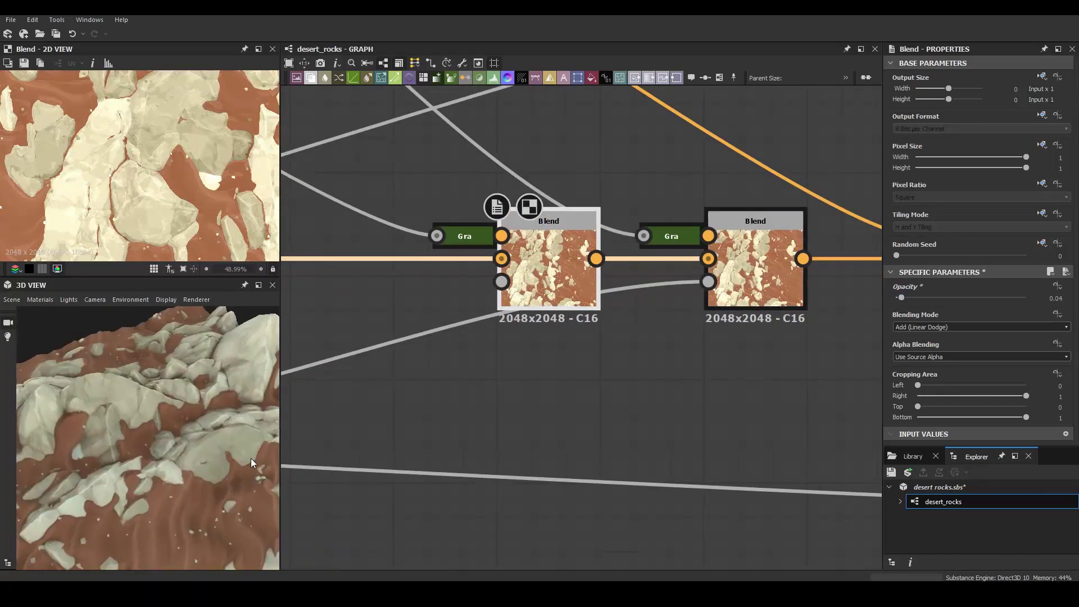
pyautogui.click(57, 408)
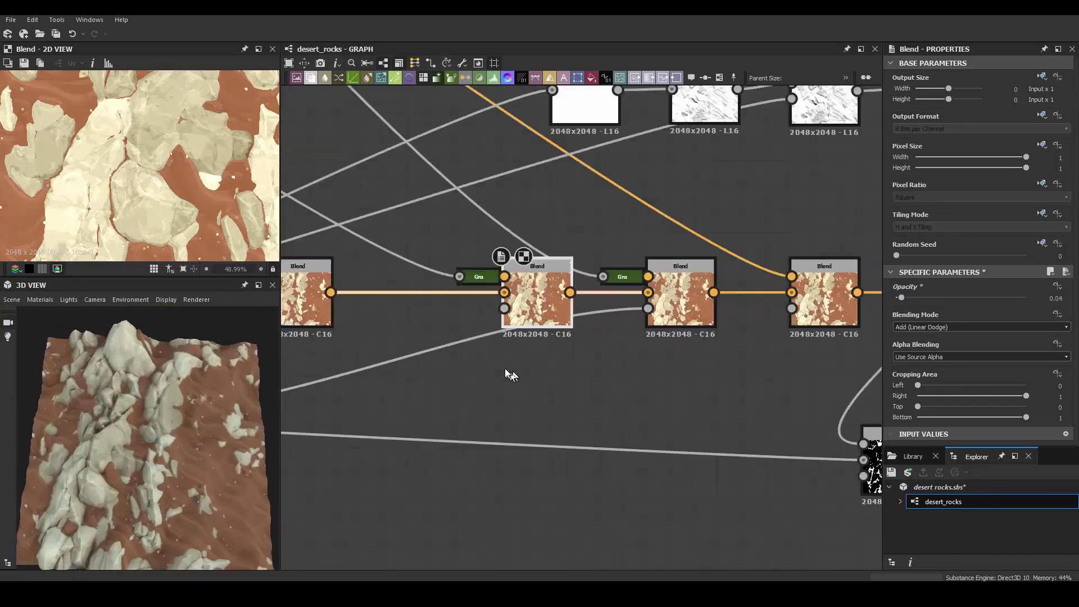
pyautogui.write('fr')
pyautogui.press('Return')
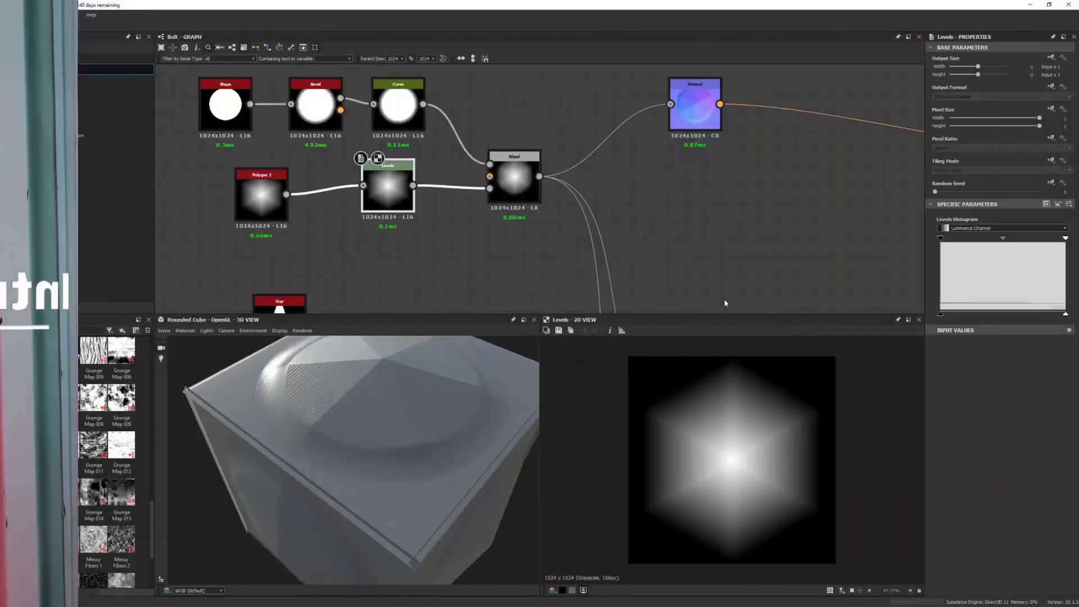
pyautogui.moveTo(1065, 239); pyautogui.dragTo(1022, 246)
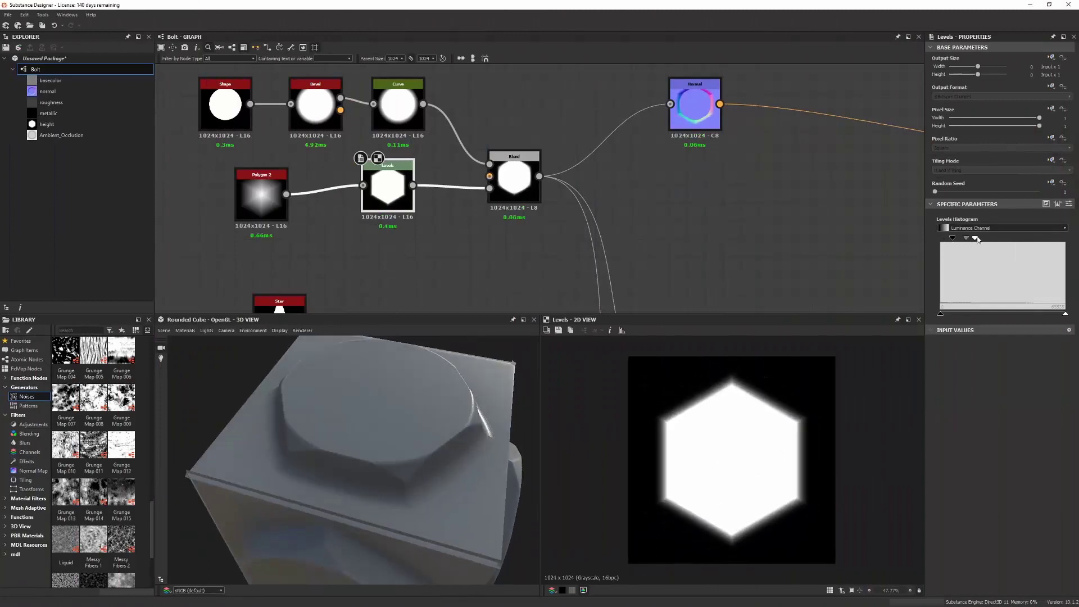
pyautogui.moveTo(420, 441); pyautogui.dragTo(478, 444)
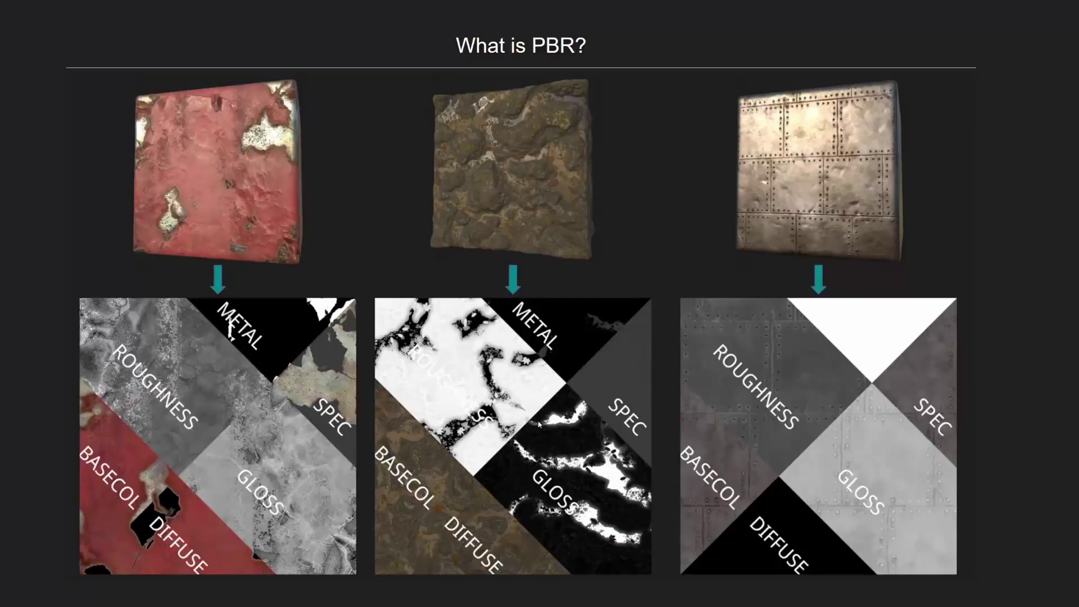
pyautogui.click(415, 358)
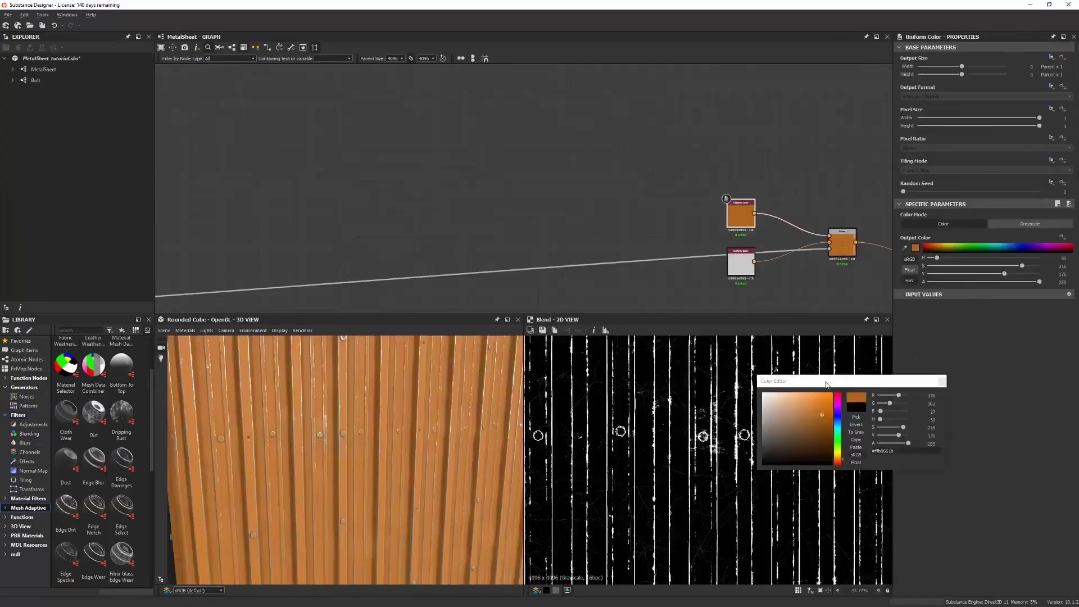
pyautogui.moveTo(823, 415); pyautogui.dragTo(827, 425)
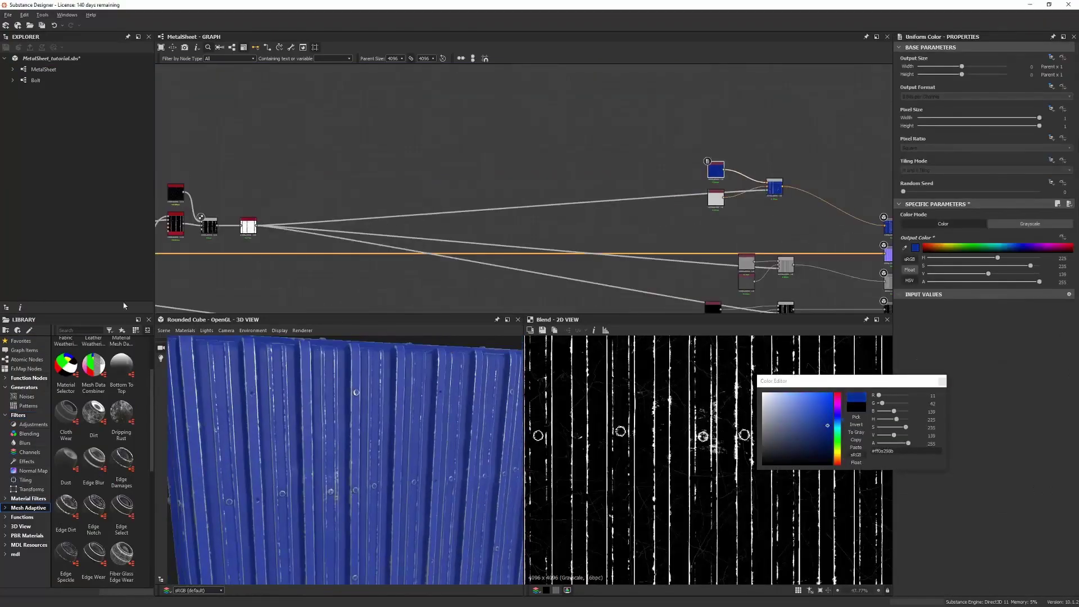